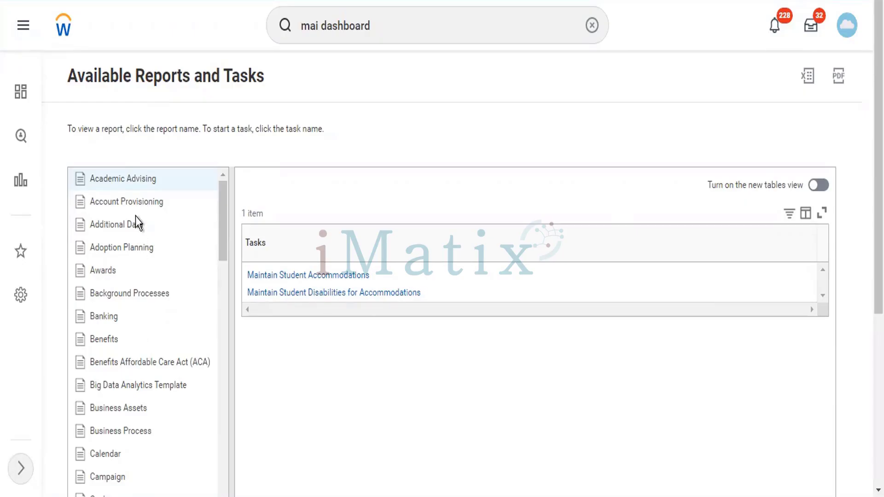
- View the available reports and tasks for the Benefits and Customer Accounts categories in the sitemap
left_click(106, 339)
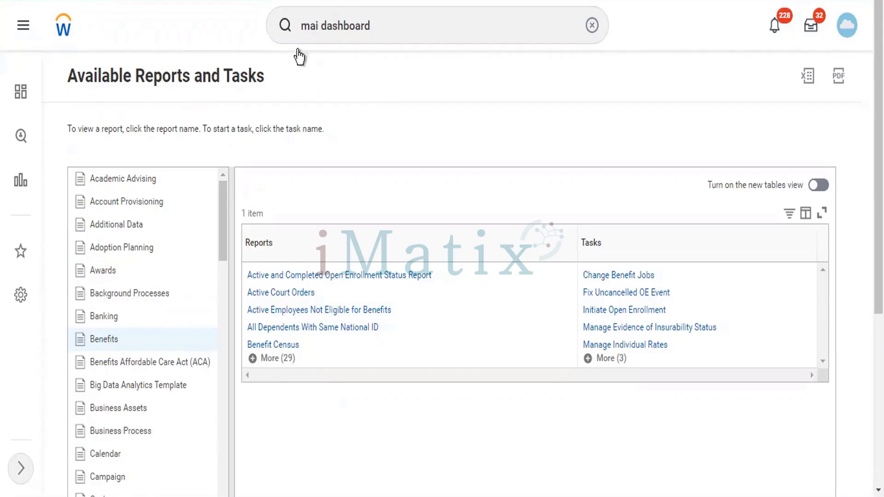
left_click_drag(264, 86, 225, 82)
left_click_drag(199, 111, 169, 110)
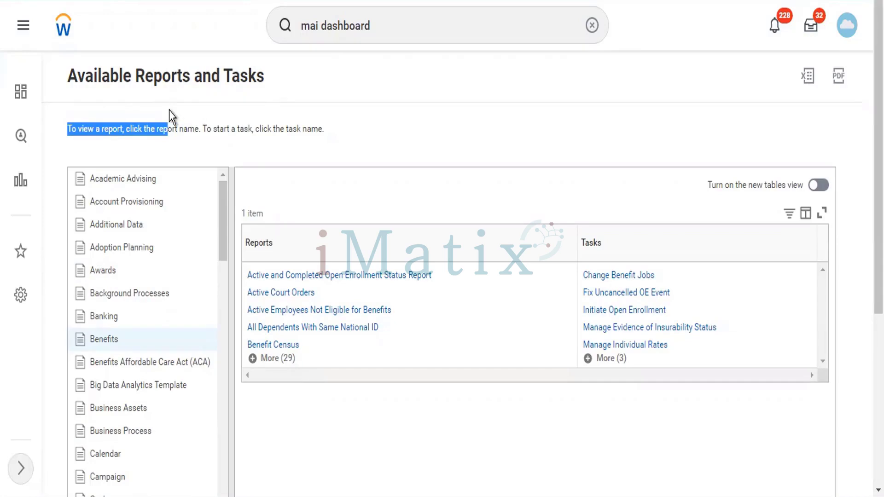
scroll(164, 296, "down", 4)
scroll(164, 297, "down", 5)
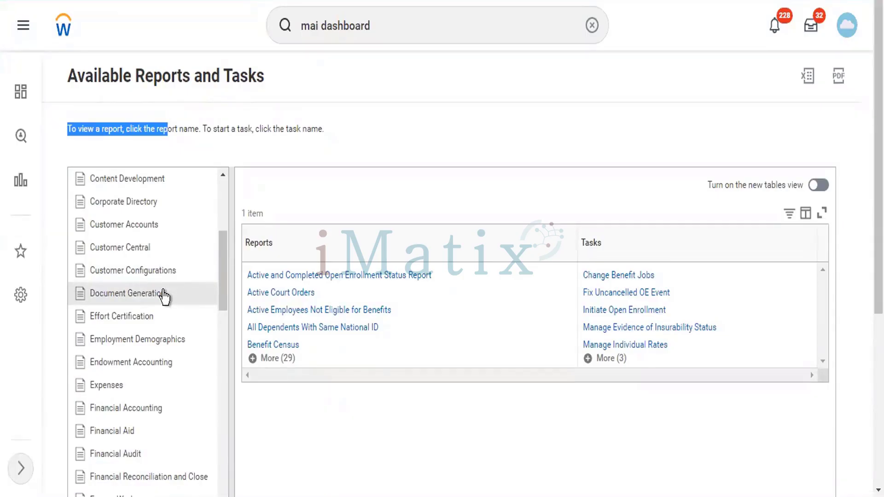
left_click(152, 230)
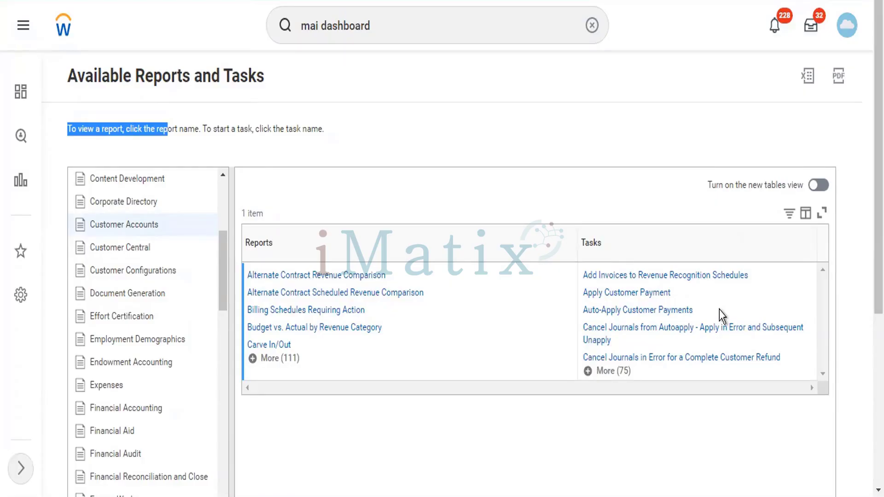
- Open the Favorites page from the account profile options
left_click(847, 36)
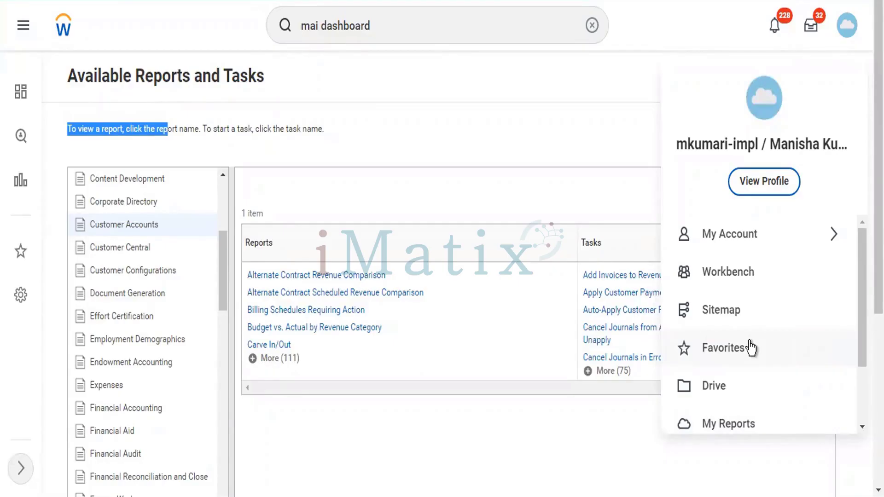
left_click(592, 188)
left_click(847, 26)
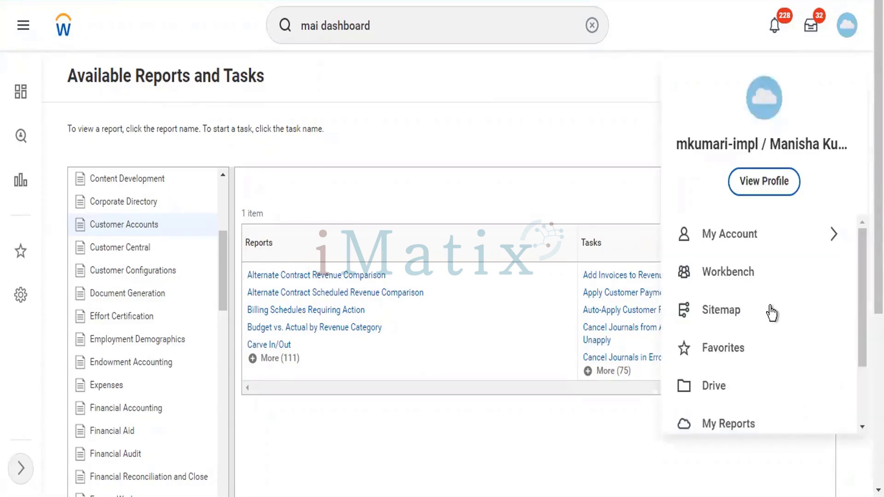
left_click(760, 357)
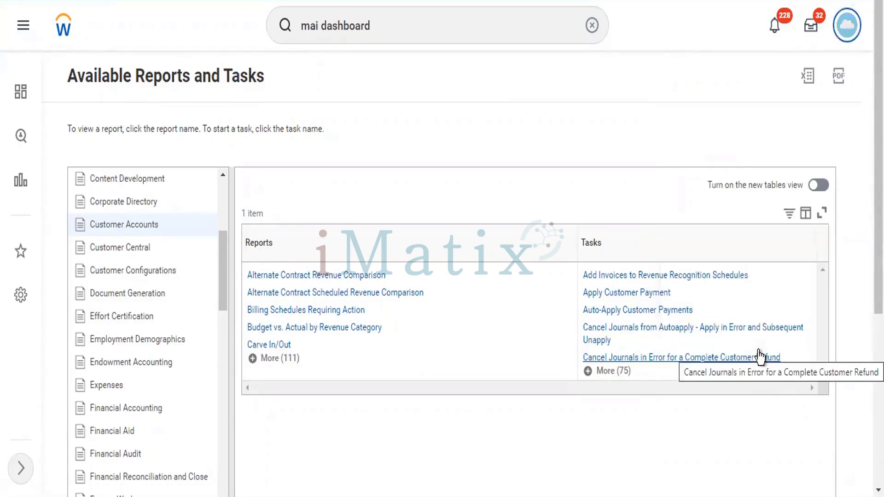
left_click(761, 358)
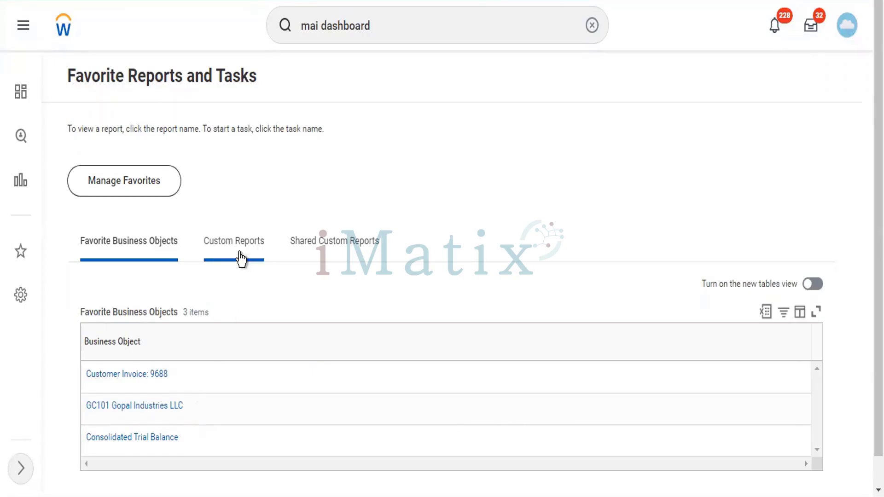
- Review the list of favorite custom reports
left_click(239, 253)
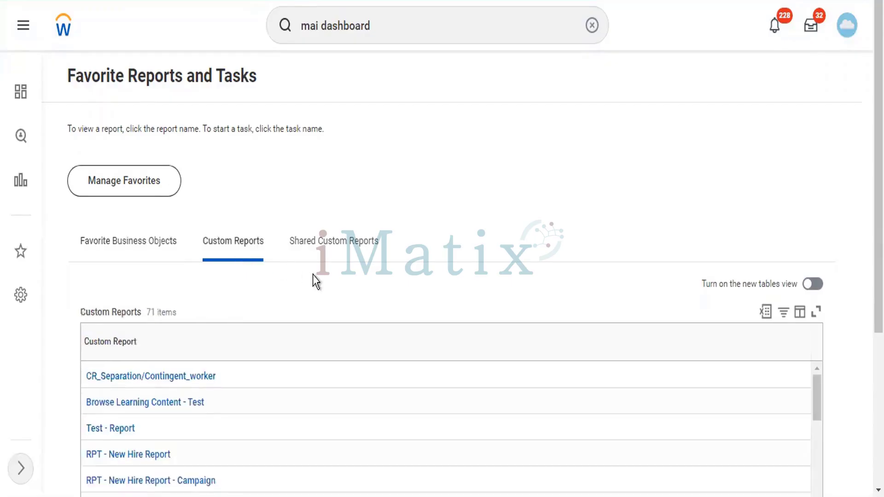
scroll(313, 275, "down", 3)
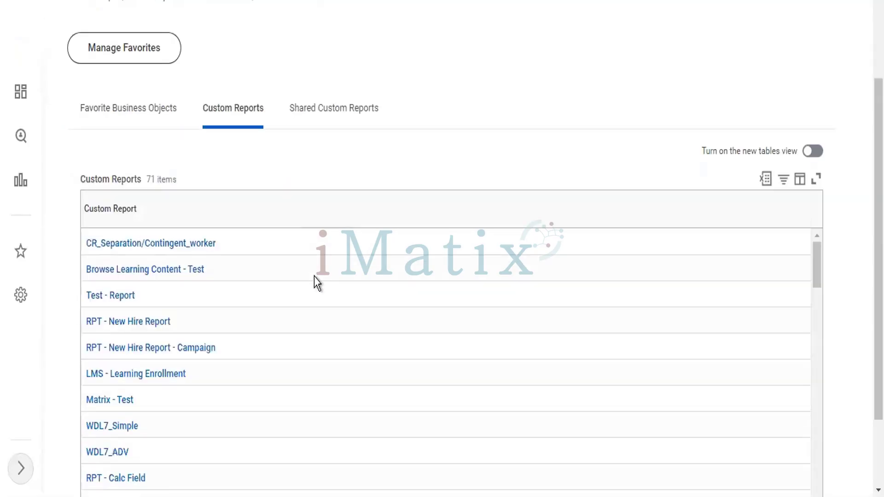
scroll(269, 400, "down", 5)
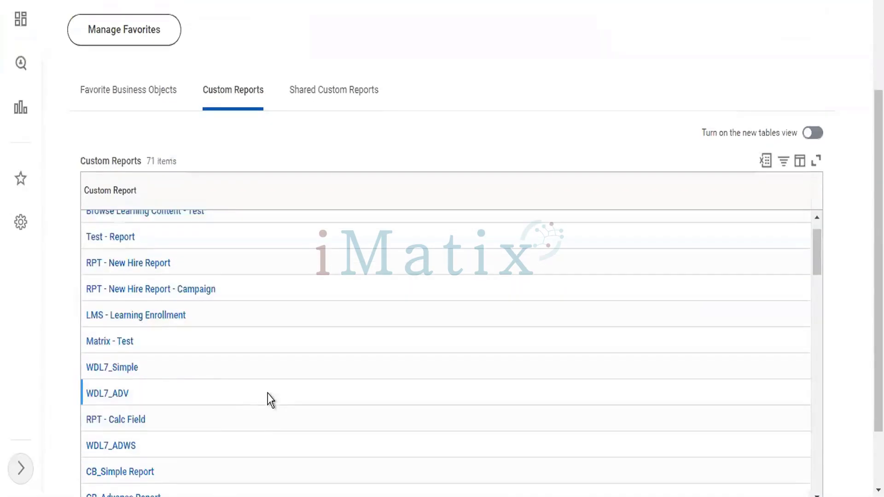
scroll(270, 400, "down", 3)
scroll(271, 400, "down", 3)
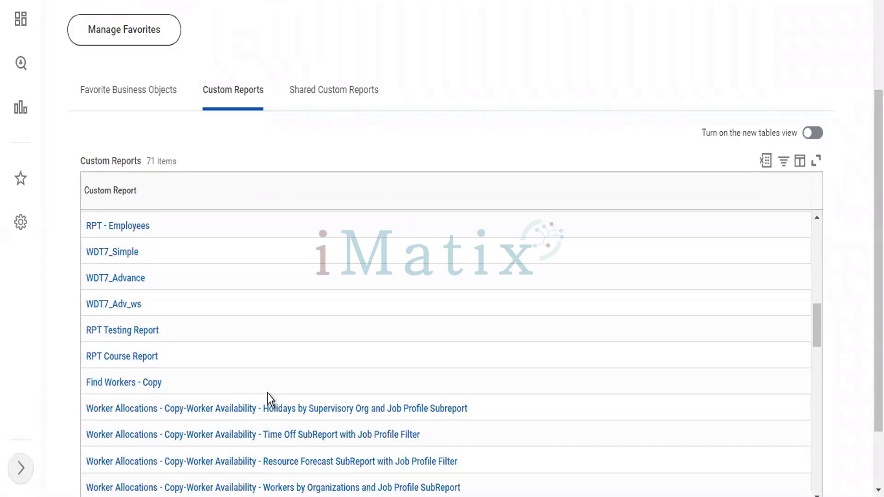
scroll(270, 400, "up", 10)
scroll(270, 400, "up", 4)
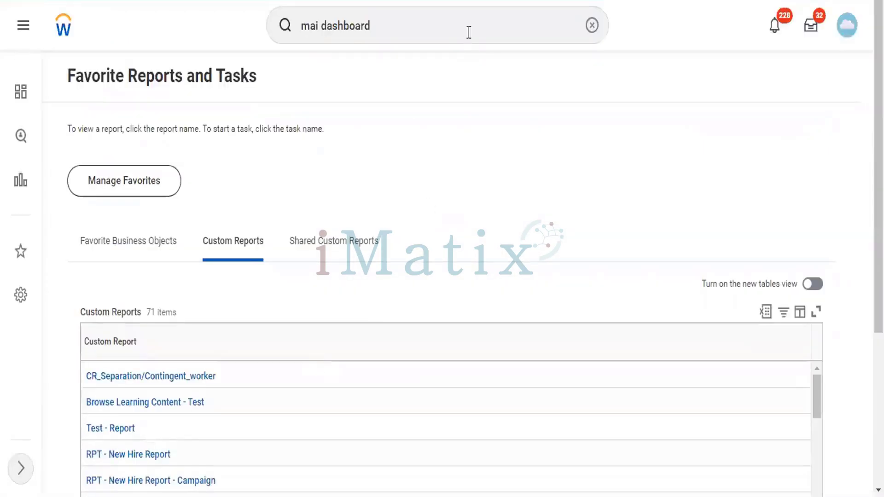
- Search for "lambo" and open the LSUP Lambo Supercars company
left_click_drag(423, 36, 273, 16)
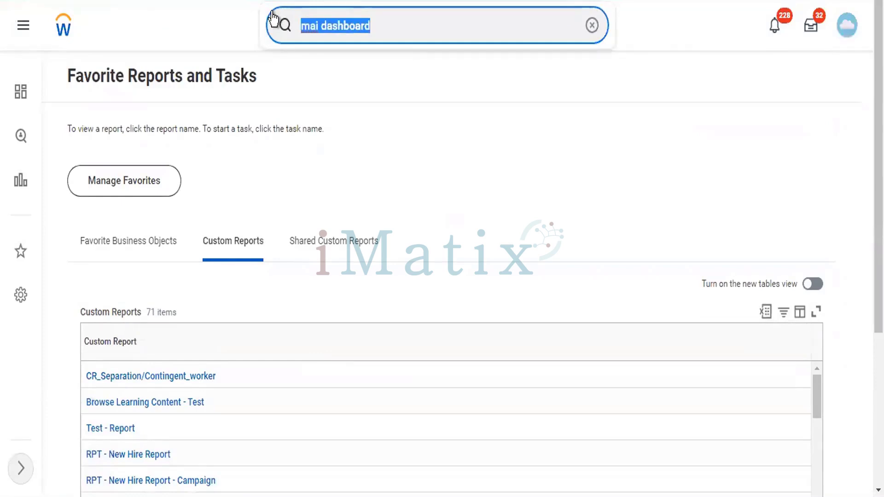
type("lambo")
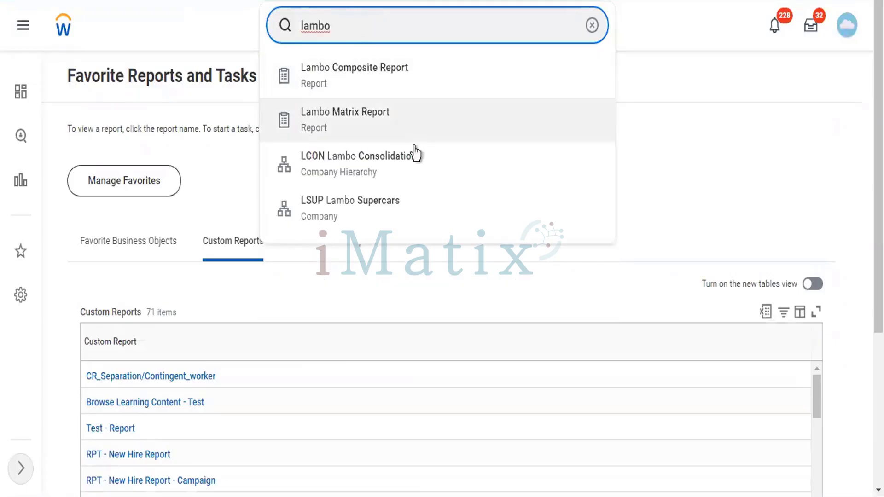
left_click(410, 210)
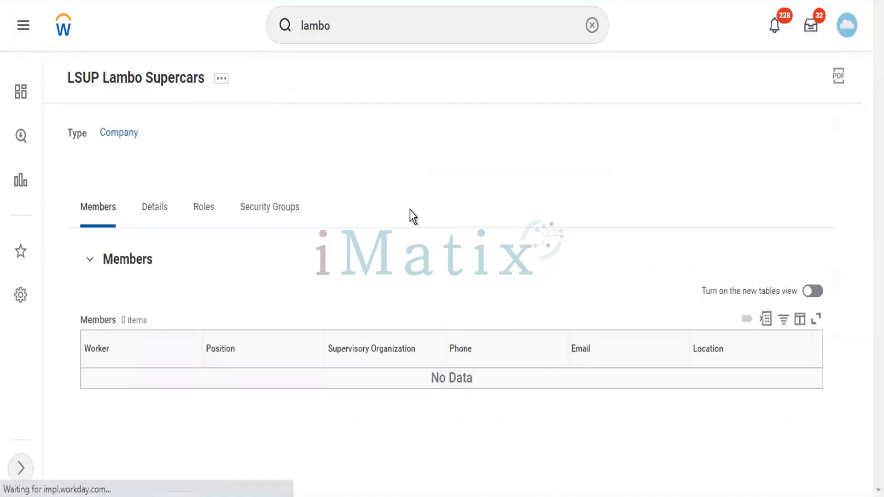
- Add the LSUP Lambo Supercars company to the favorites through its related actions and confirm
left_click(226, 87)
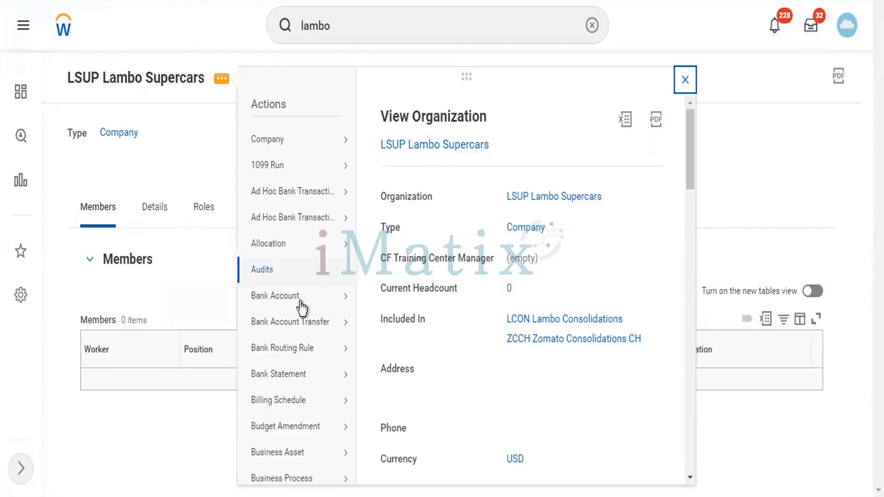
mouse_move(301, 307)
scroll(301, 308, "down", 6)
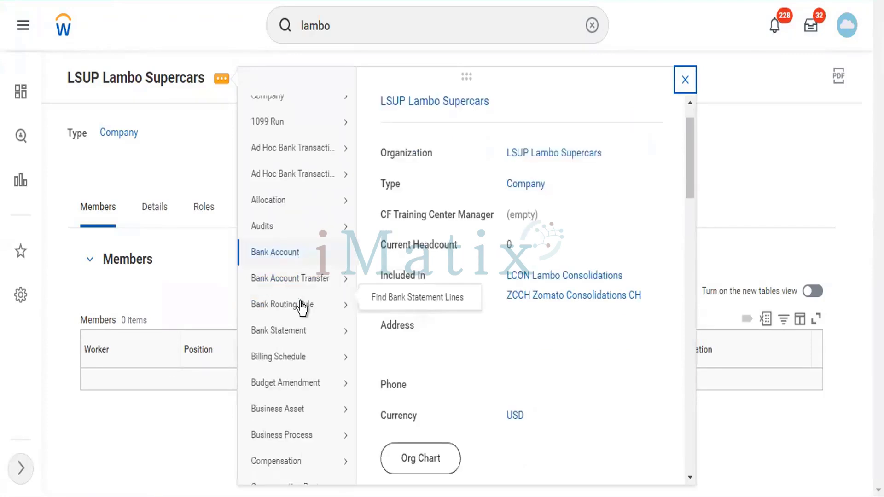
scroll(301, 308, "down", 5)
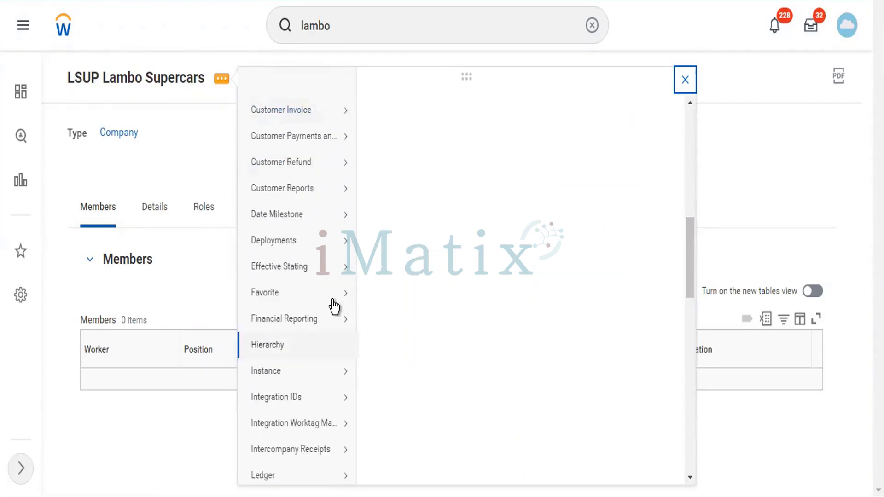
mouse_move(333, 298)
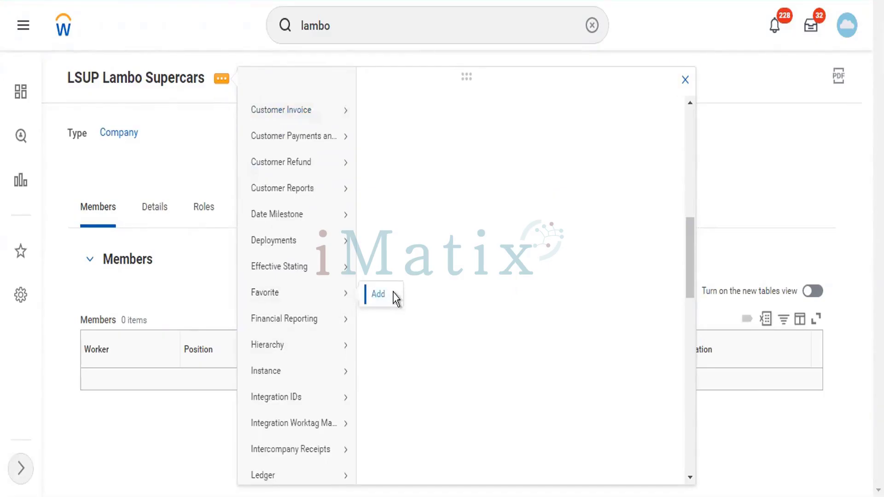
left_click(378, 295)
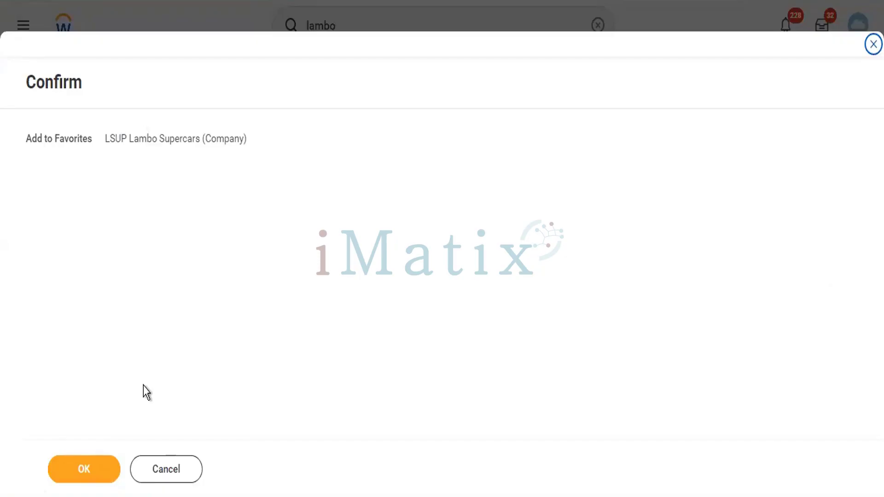
left_click(88, 468)
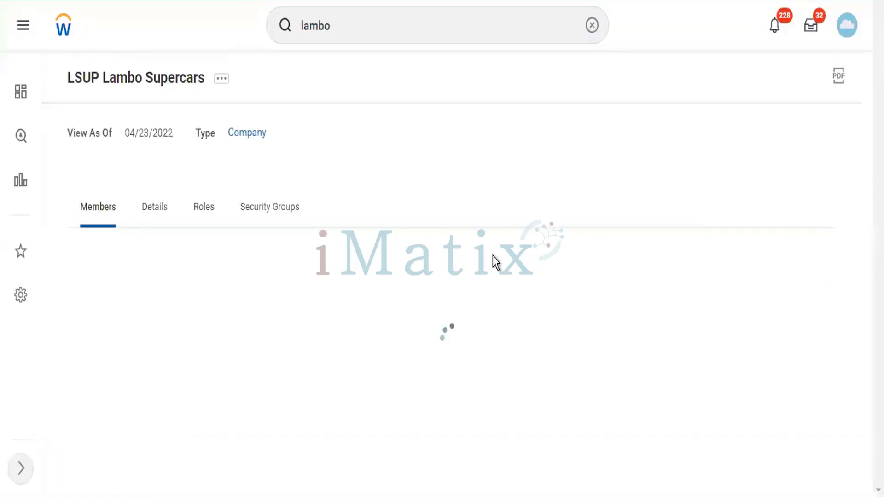
- Reopen the Favorites page and check the favorite business objects for LSUP Lambo Supercars
left_click(851, 30)
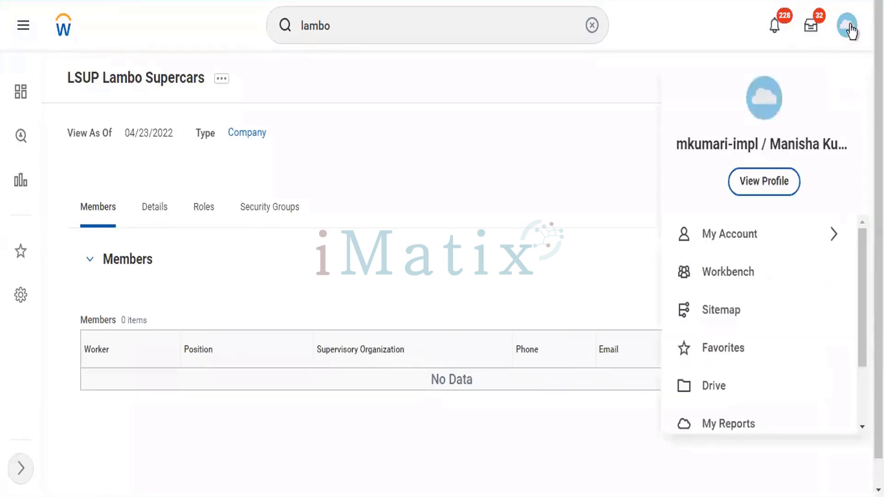
left_click(785, 351)
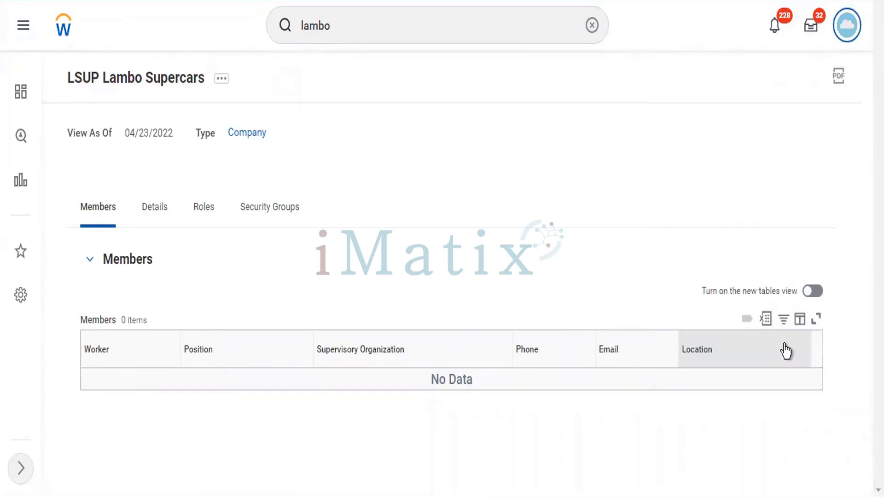
scroll(636, 349, "down", 1)
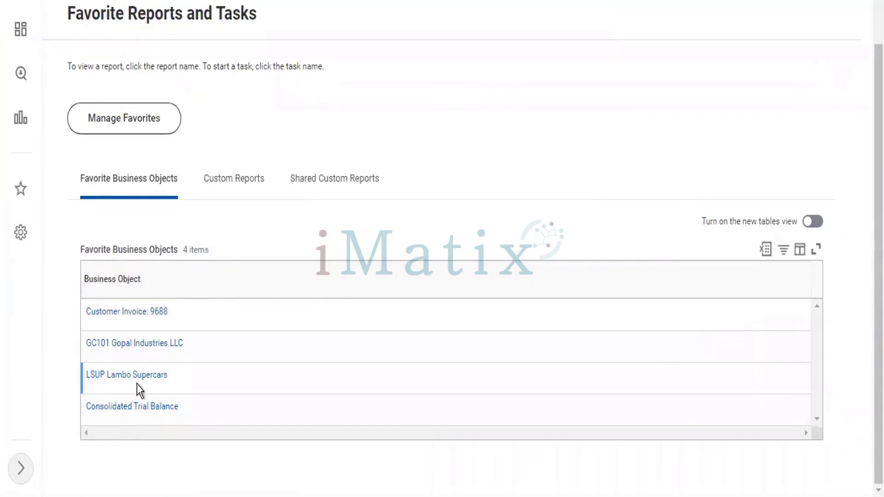
mouse_move(165, 380)
scroll(623, 233, "up", 2)
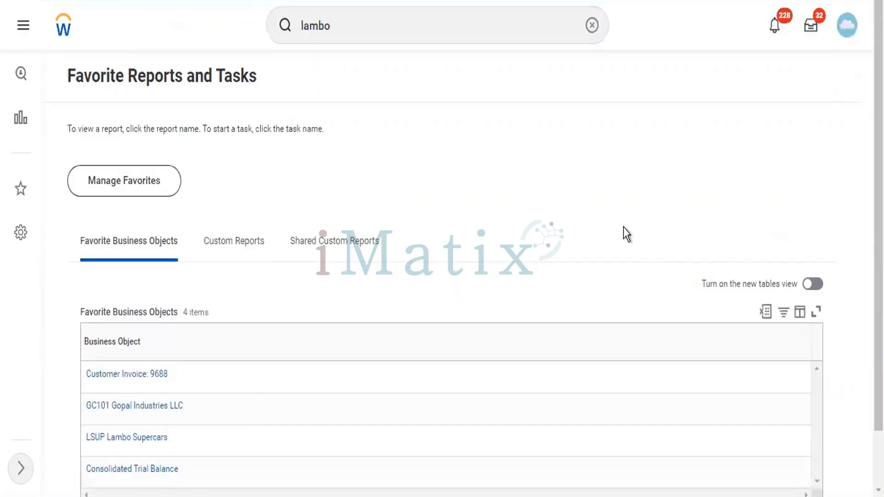
- Open Drive, check the files under Shared with Me, and return to the main Drive file list
left_click(848, 36)
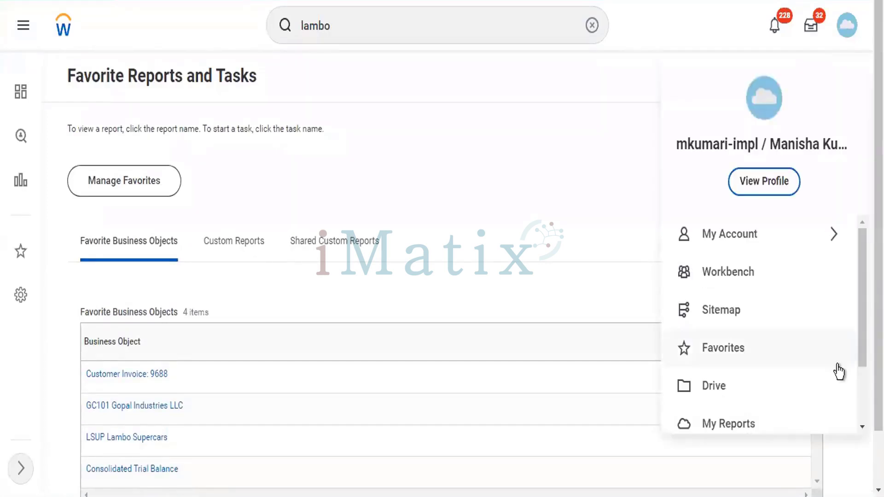
scroll(839, 372, "down", 2)
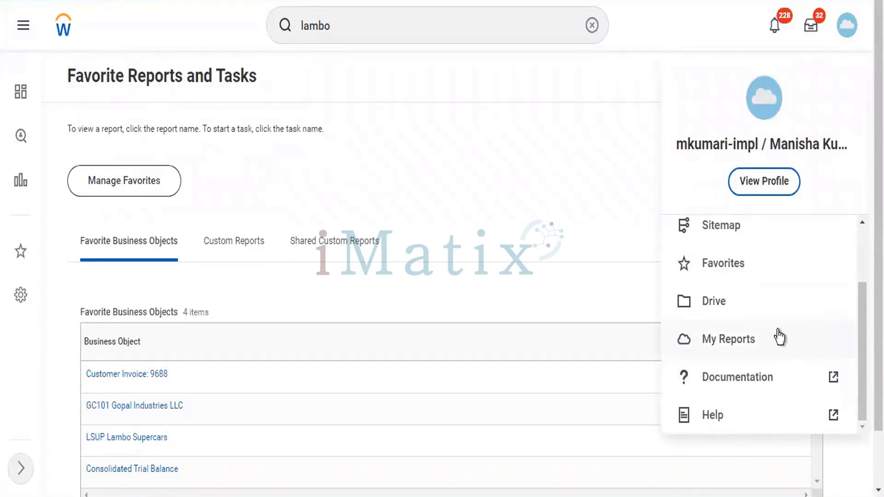
left_click(778, 305)
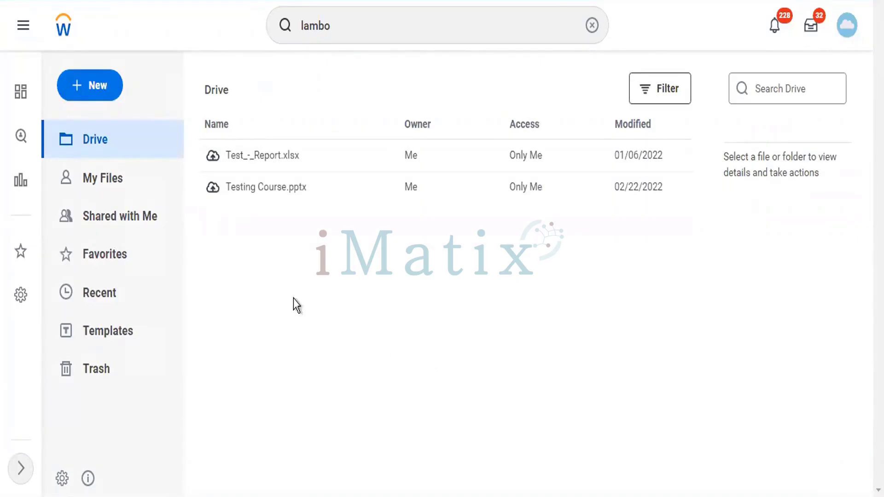
left_click(135, 231)
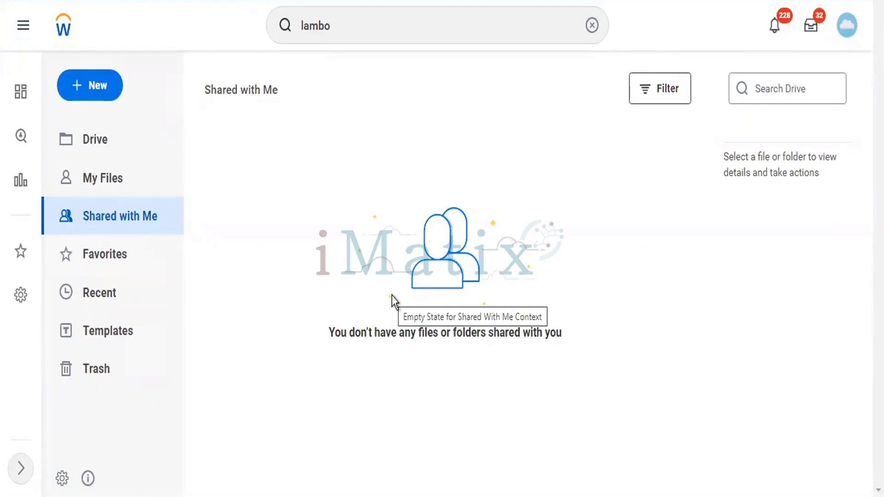
left_click(164, 160)
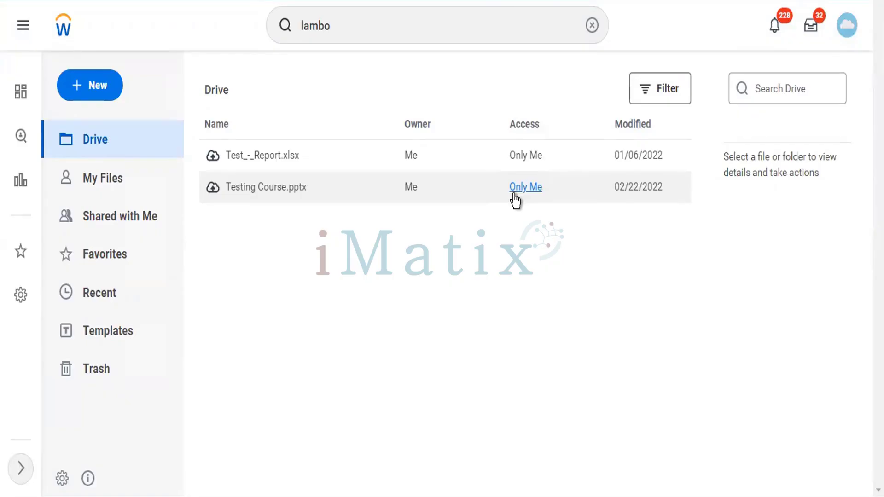
- Upload the file FailureReport (4) from the computer to Drive
left_click(103, 89)
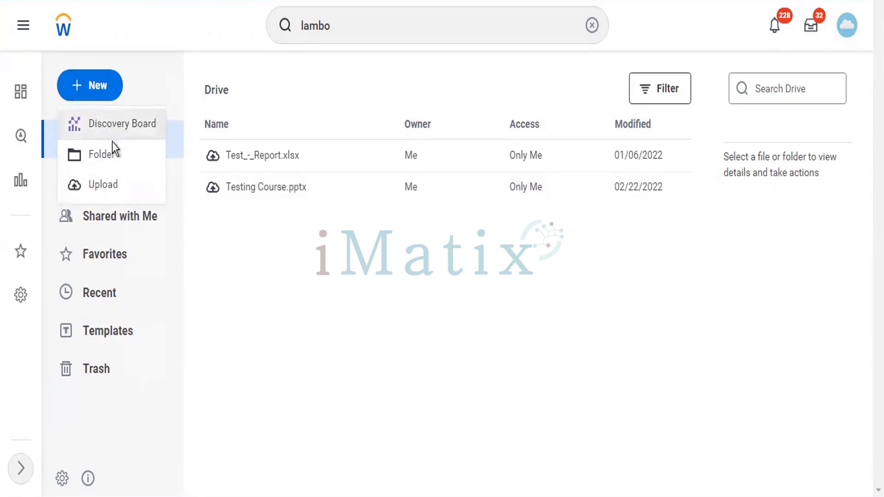
left_click(112, 180)
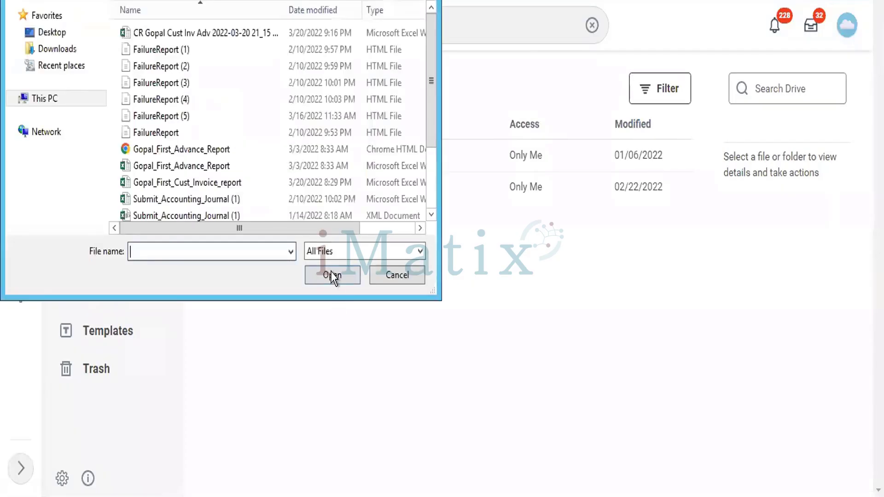
left_click(198, 100)
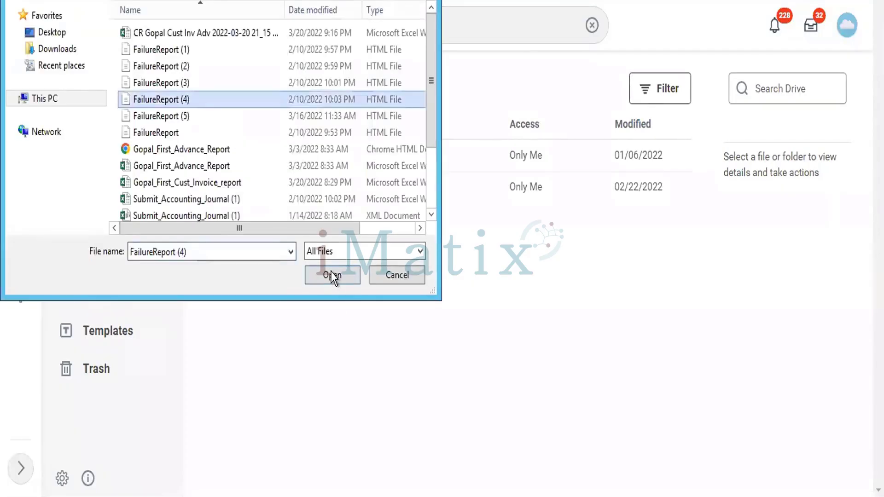
left_click(333, 275)
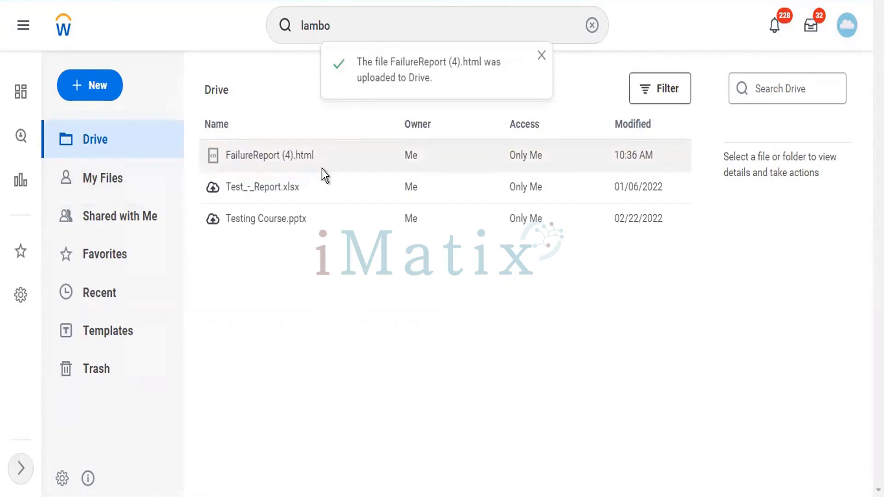
- Open sharing for FailureReport (4).html in Drive and add the Chief Financial Officer as the individual to share with
right_click(275, 153)
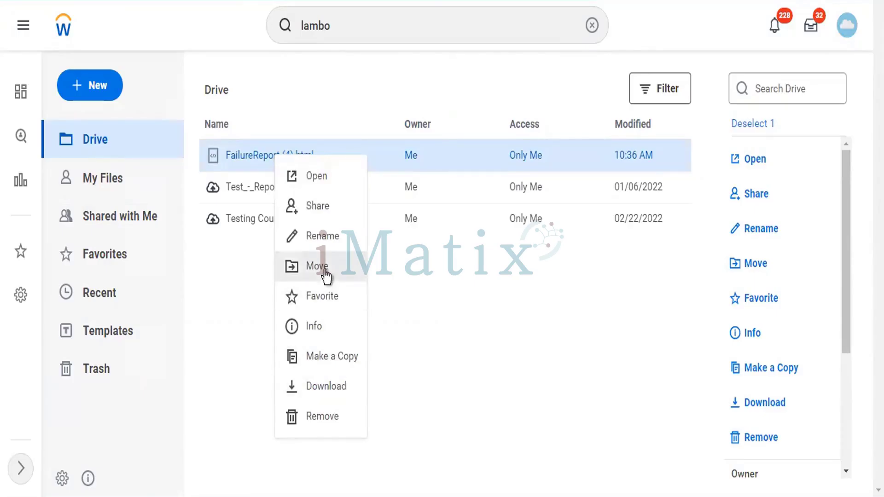
left_click(318, 204)
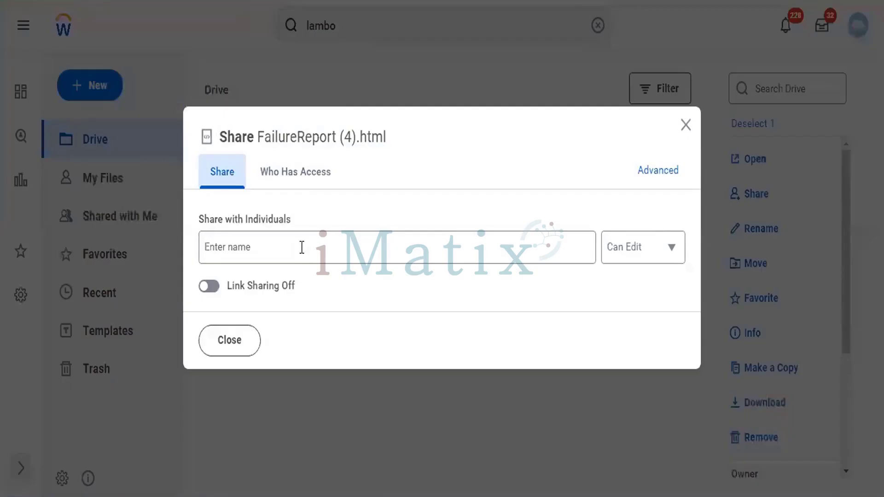
left_click(302, 247)
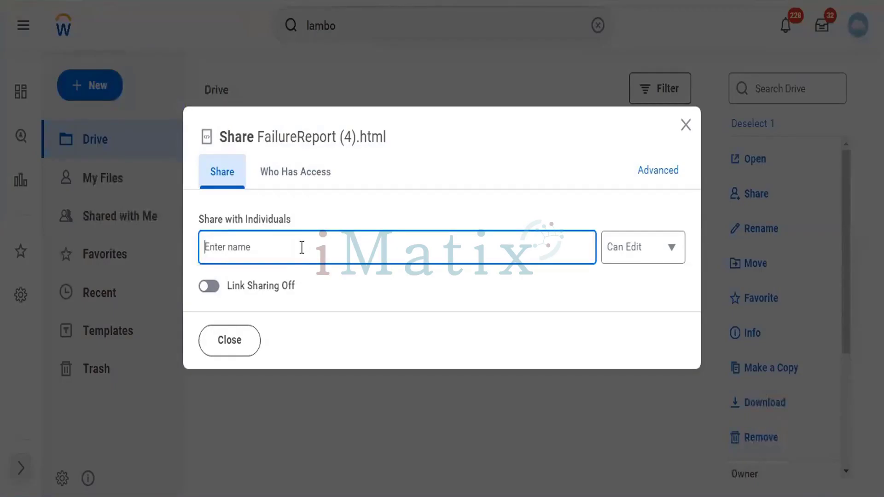
type("Ter")
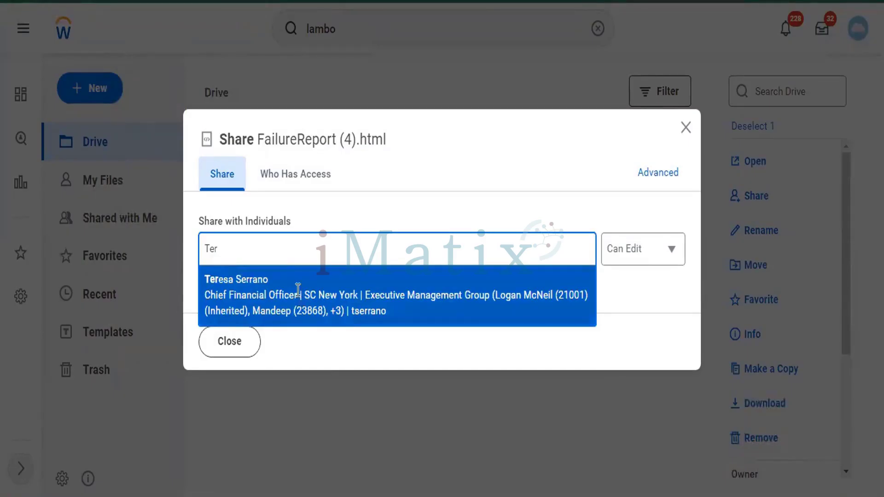
left_click(298, 290)
left_click(298, 291)
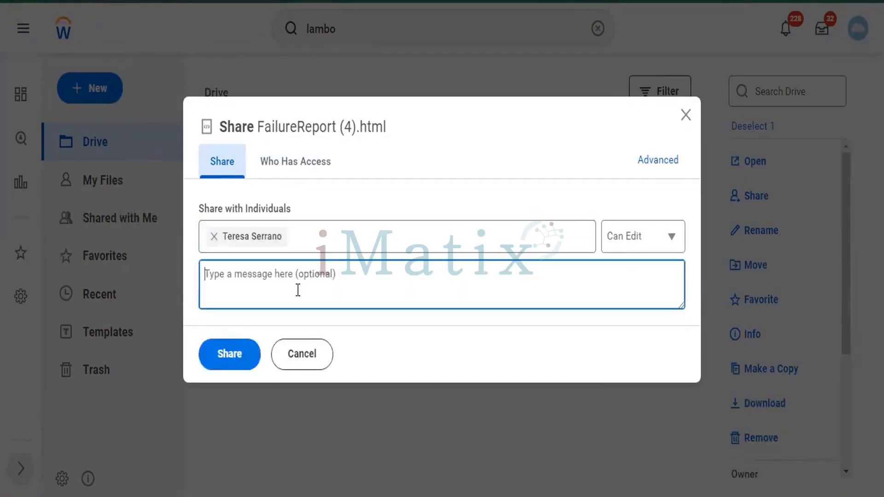
- Add the message "Can you please check the errors", keep the Can Edit permission, and share the file
type("Can y")
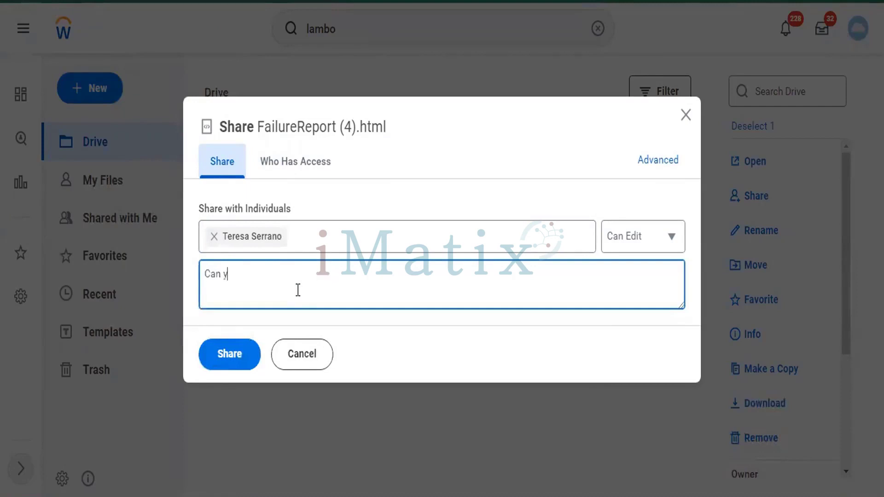
type("ou please check the errors")
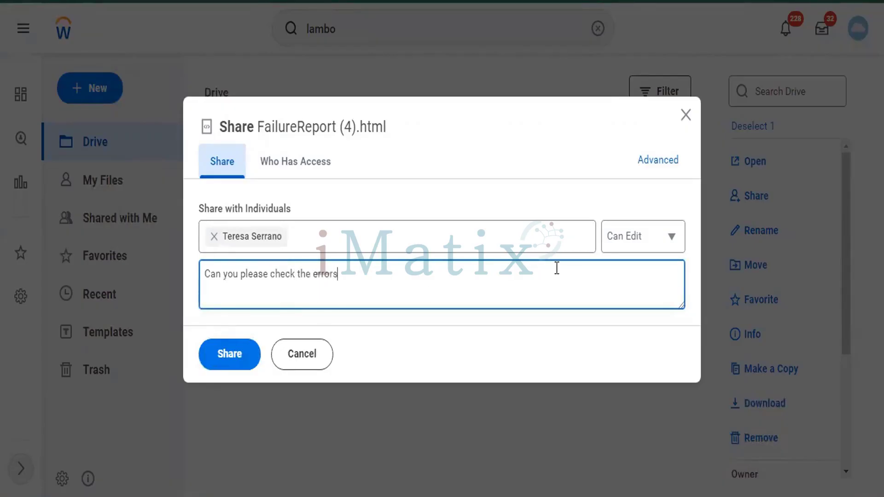
left_click(654, 250)
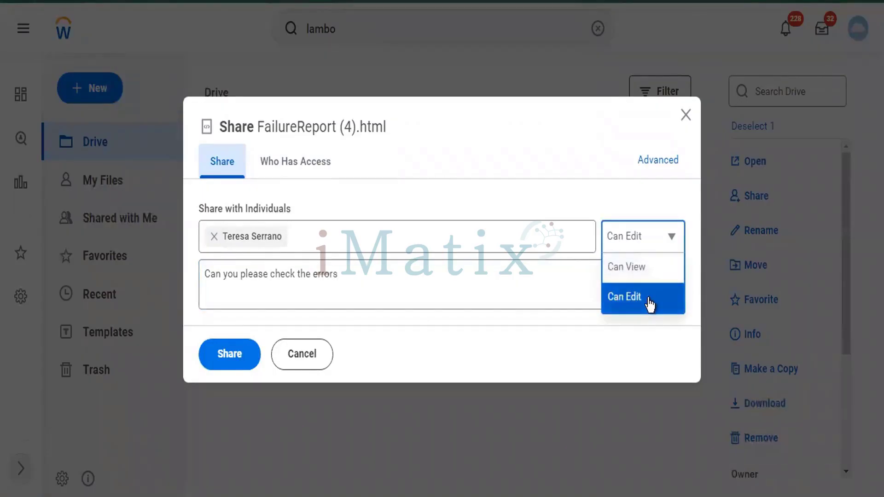
left_click(542, 202)
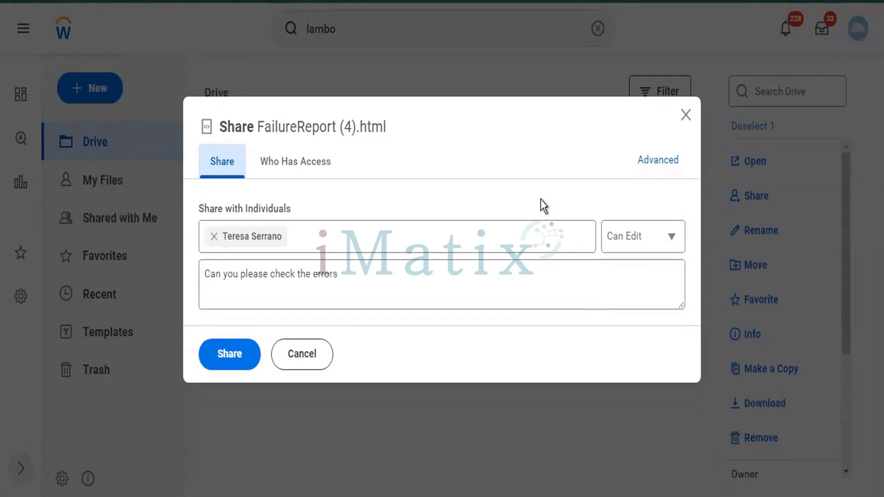
left_click(252, 354)
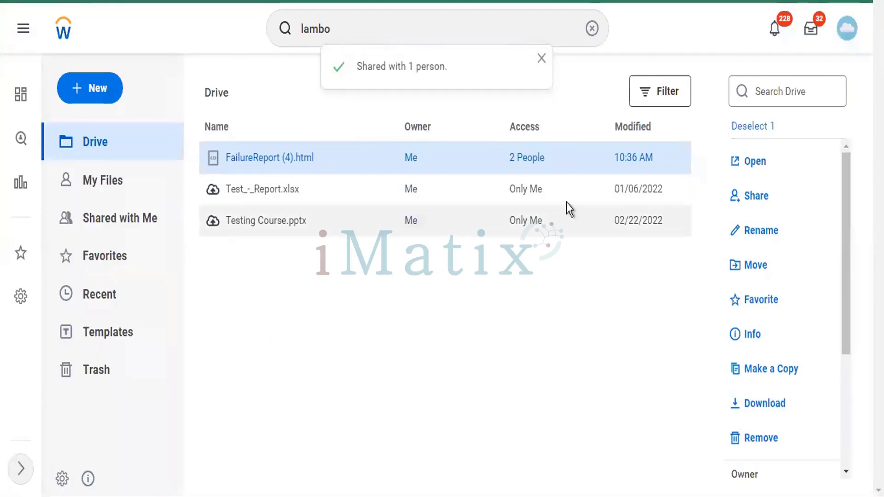
- Find the Start Proxy task and start a proxy session acting as the person the file was shared with
left_click(594, 32)
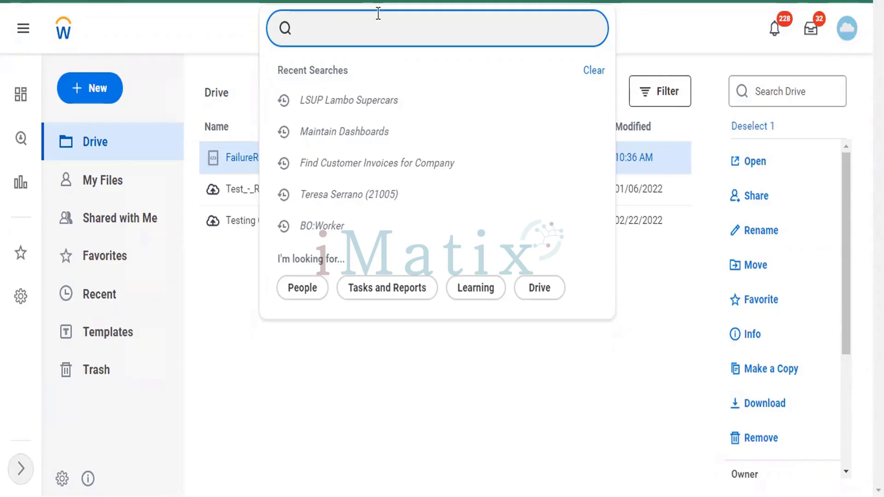
type("start ")
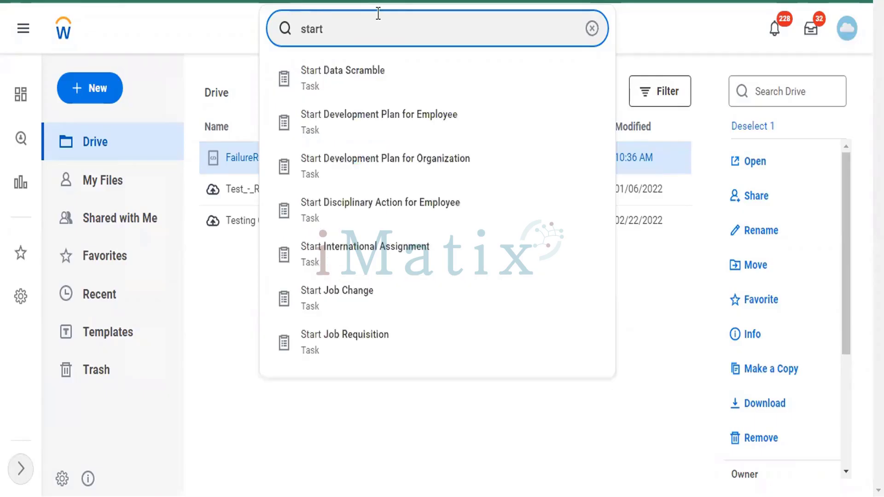
type("proxy")
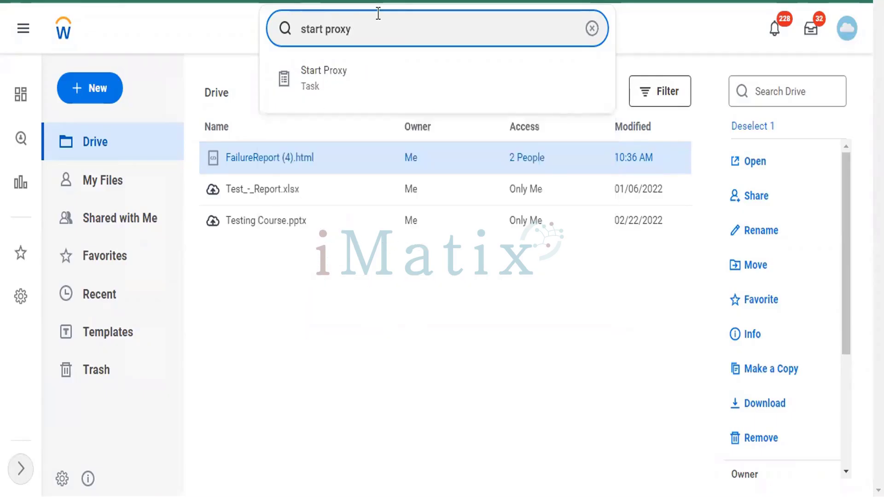
key("Down")
key("Return")
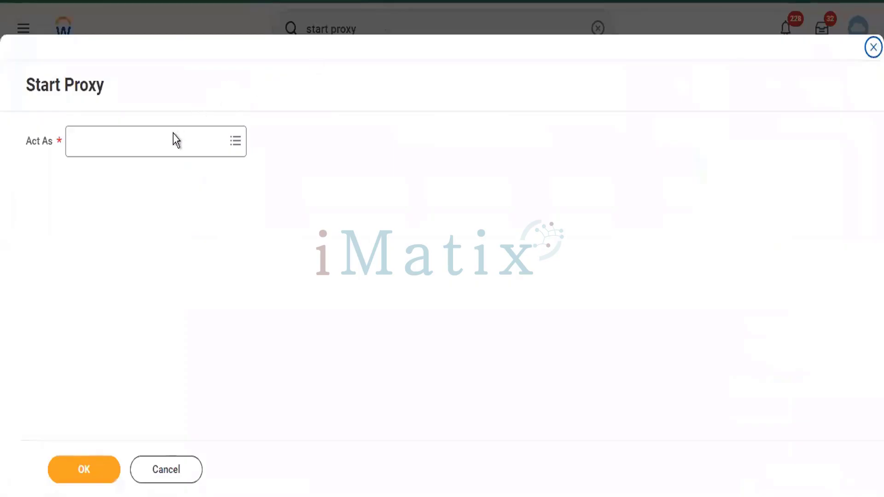
left_click(172, 147)
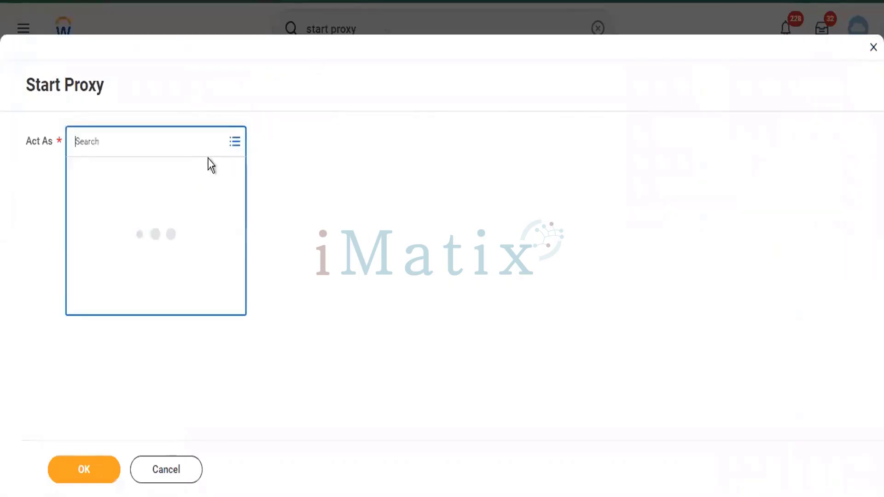
type("ter se")
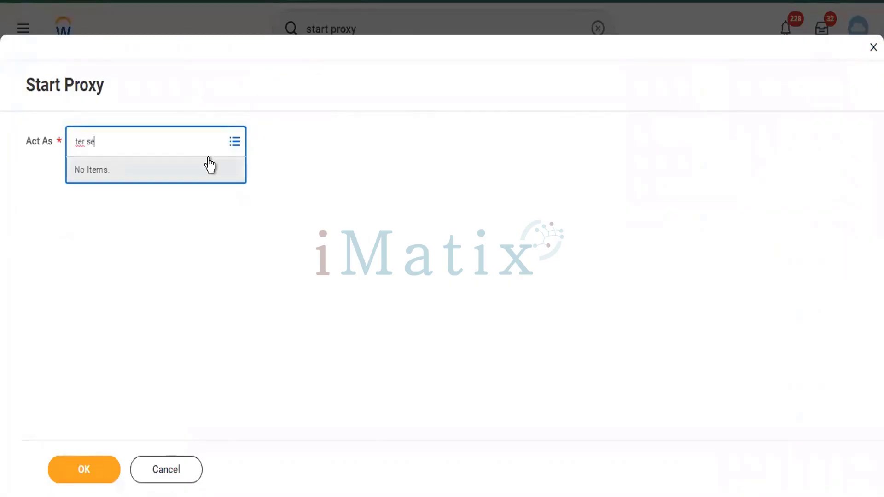
key("Return")
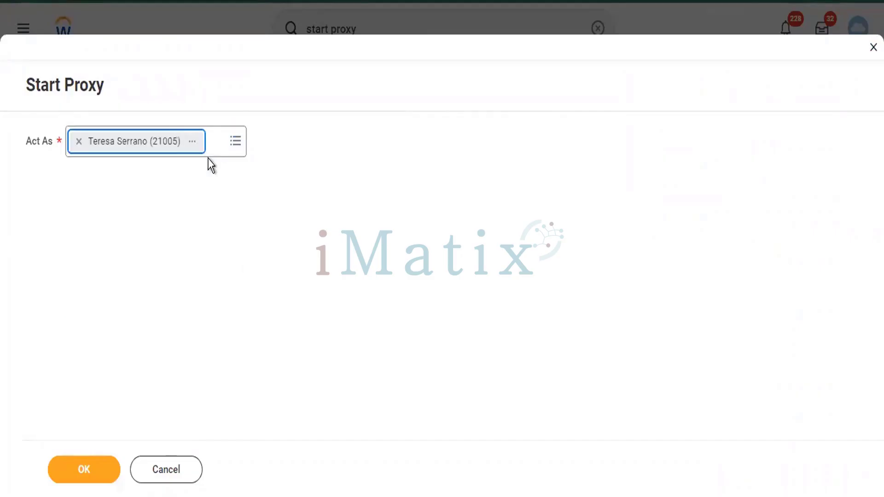
left_click(79, 470)
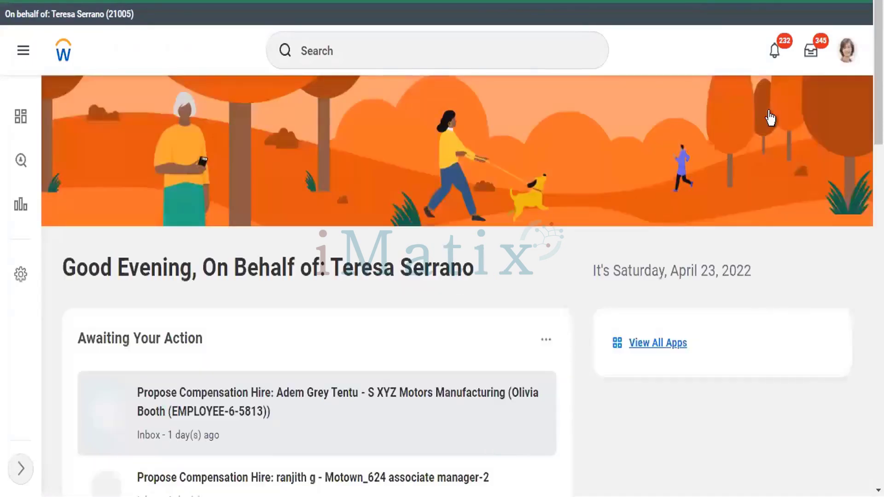
- Look through the profile options offered to the proxied worker
left_click(846, 53)
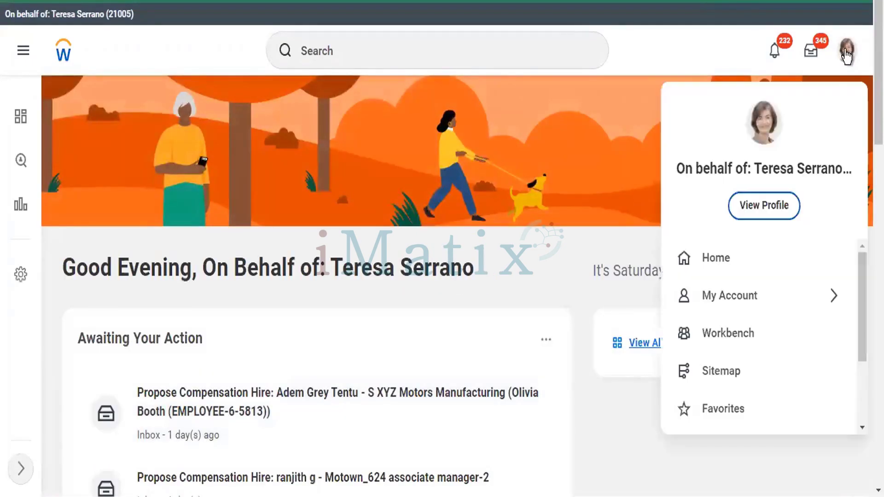
scroll(770, 361, "down", 3)
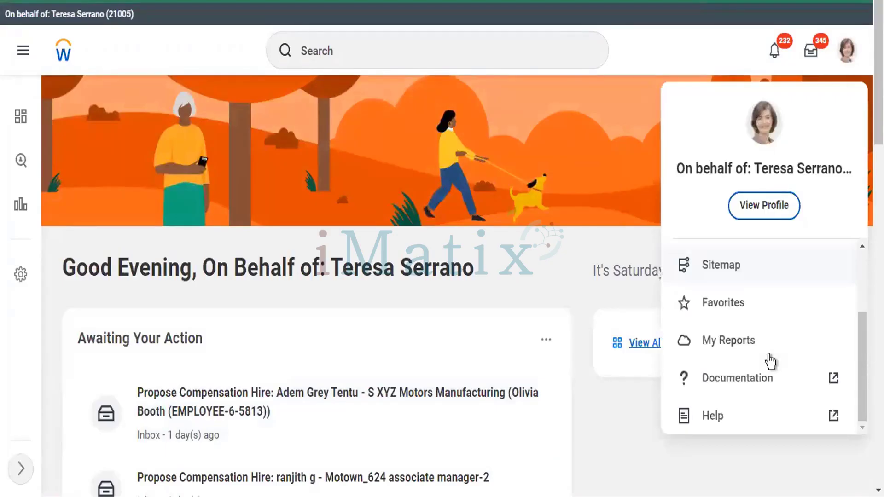
scroll(770, 361, "down", 1)
scroll(769, 361, "down", 2)
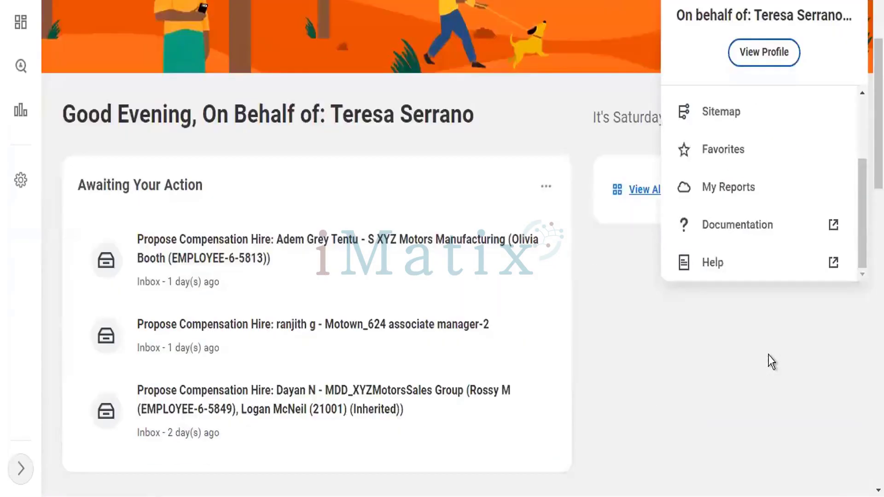
scroll(764, 250, "up", 2)
scroll(765, 251, "up", 3)
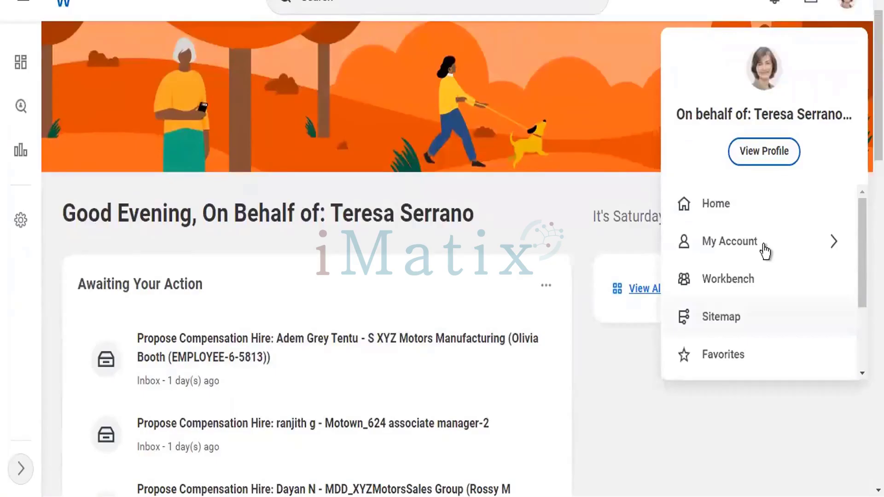
scroll(766, 251, "up", 1)
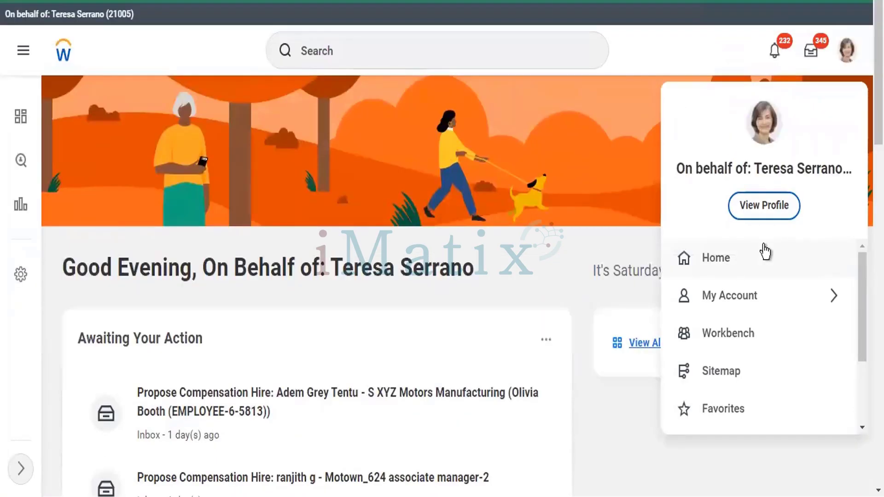
- Open the notification about the shared FailureReport (4).html and view the file
left_click(779, 57)
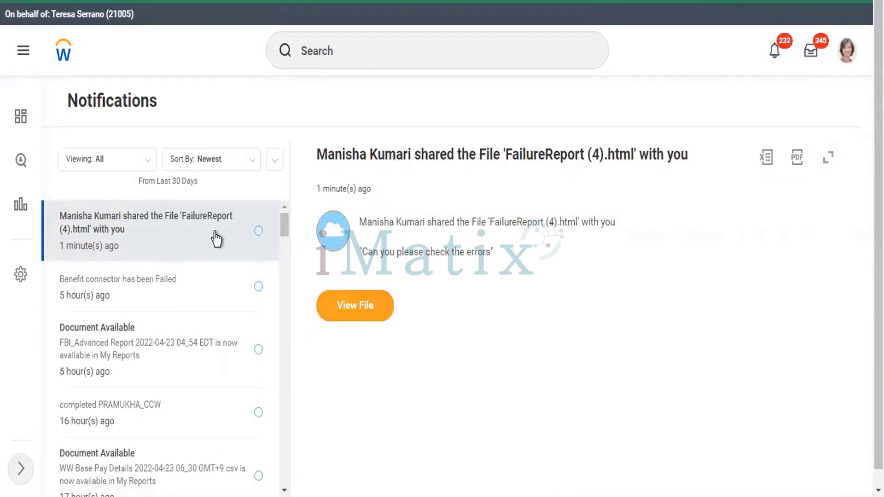
left_click(346, 309)
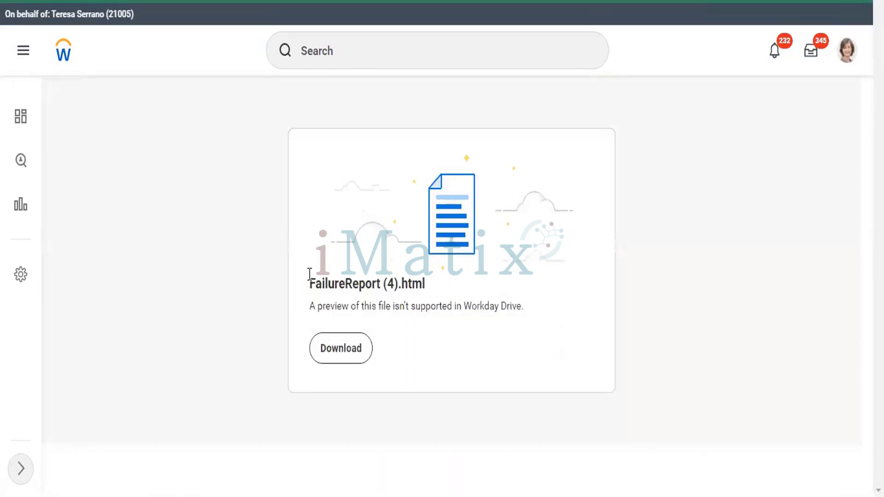
left_click(355, 330)
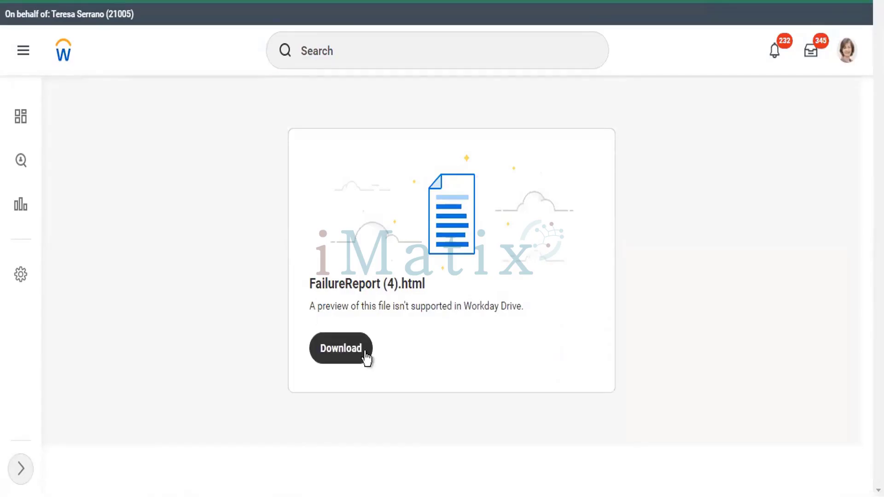
- Find the Stop Proxy task and end the proxy session to return to the original account
left_click(496, 61)
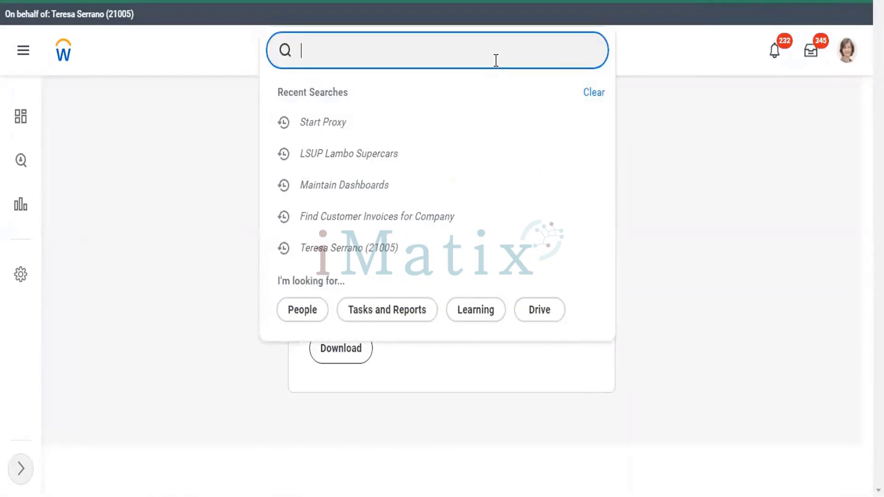
type("stop prox")
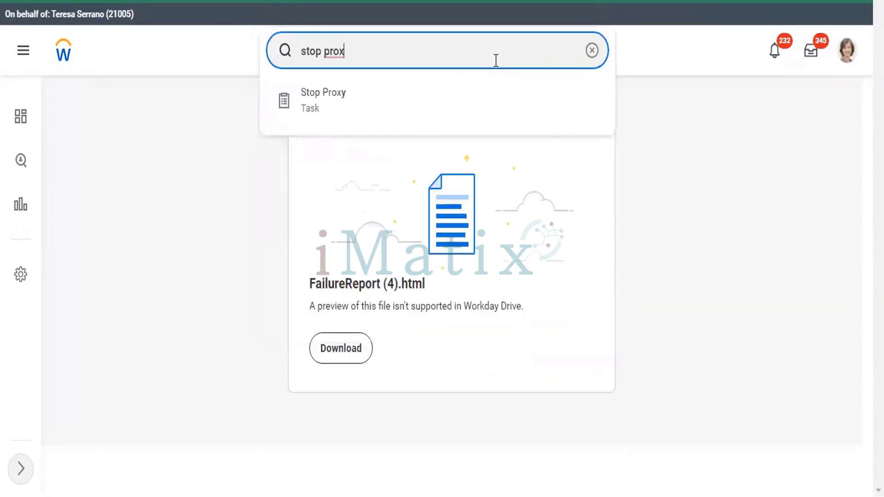
key("Down")
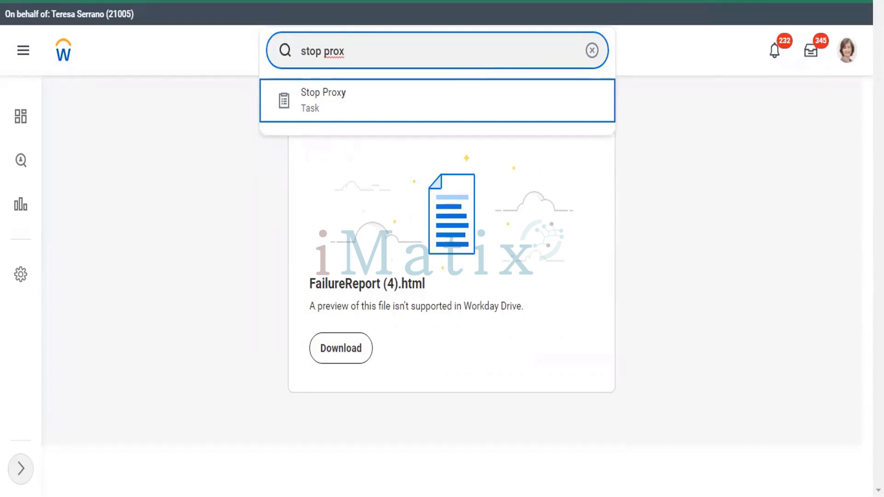
mouse_move(881, 2)
left_click(287, 304)
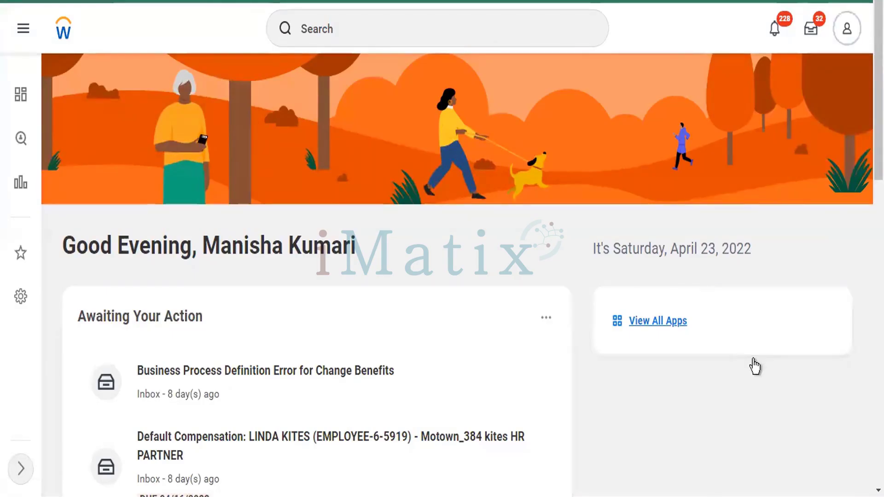
- Open My Reports from the profile options and look at the listed report files
scroll(743, 337, "down", 2)
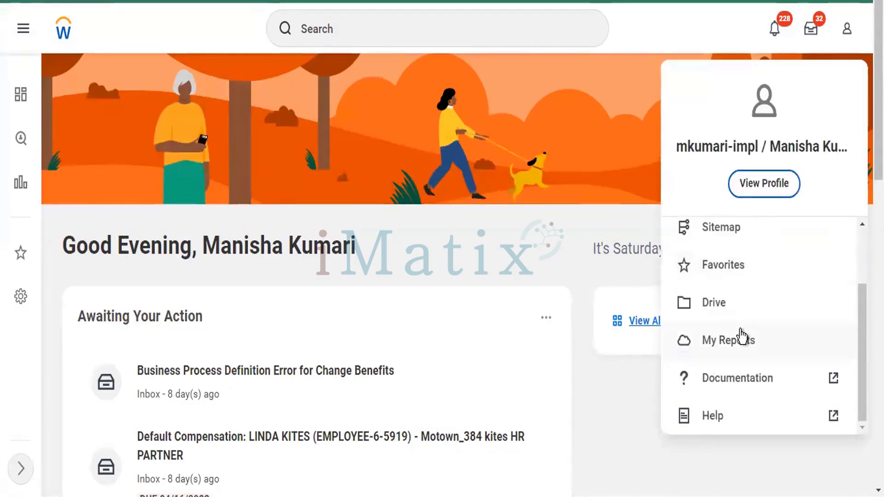
left_click(742, 336)
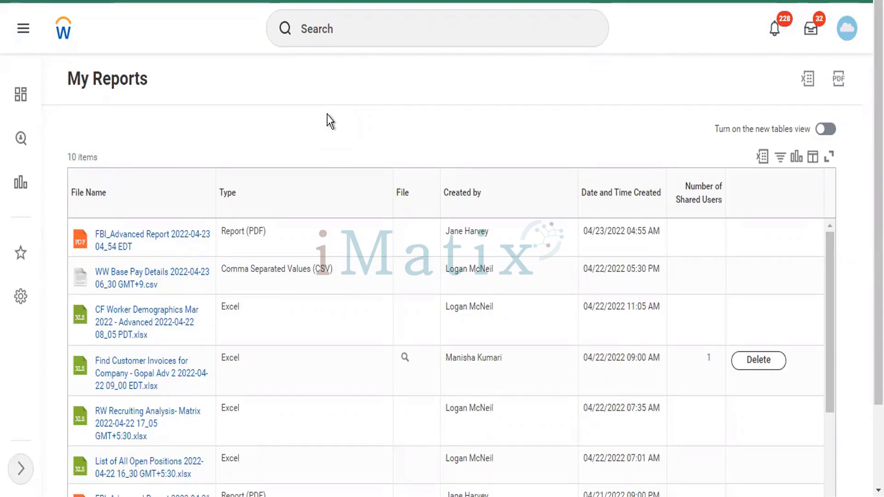
left_click_drag(600, 92, 793, 33)
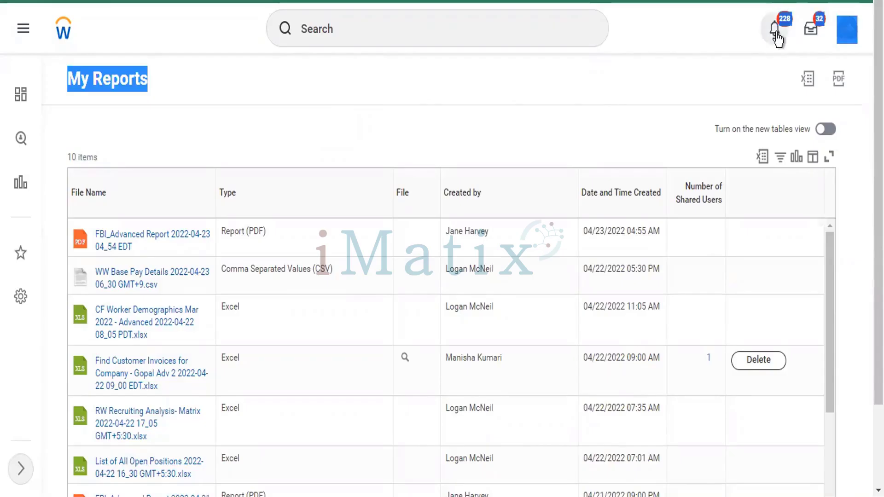
- View the latest notifications, including the Benefit connector message, and return to My Reports through the profile options
left_click(776, 32)
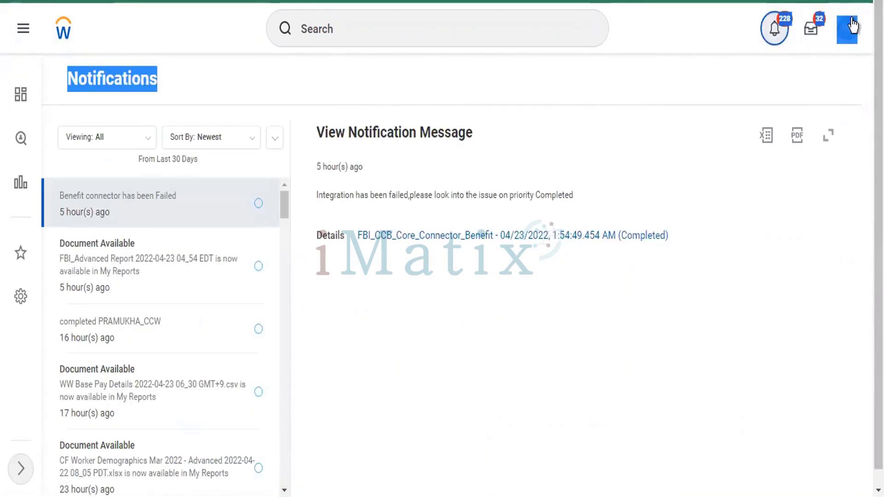
left_click(852, 26)
scroll(752, 310, "down", 2)
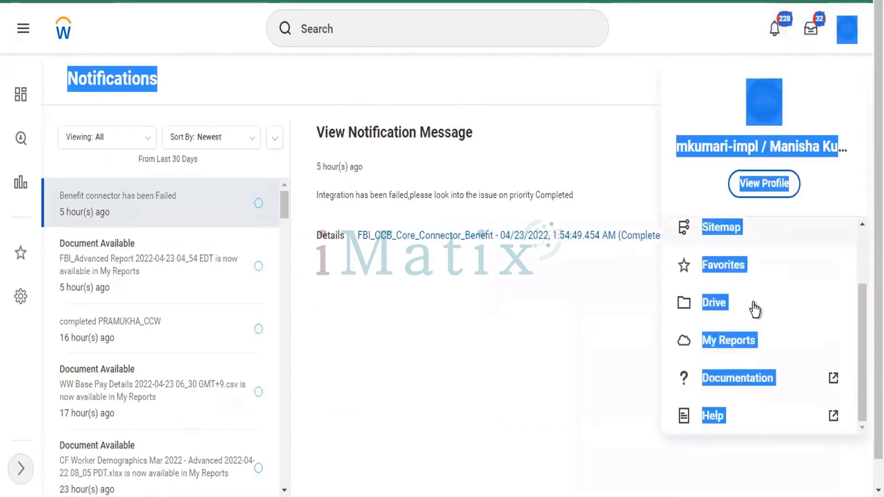
left_click(731, 350)
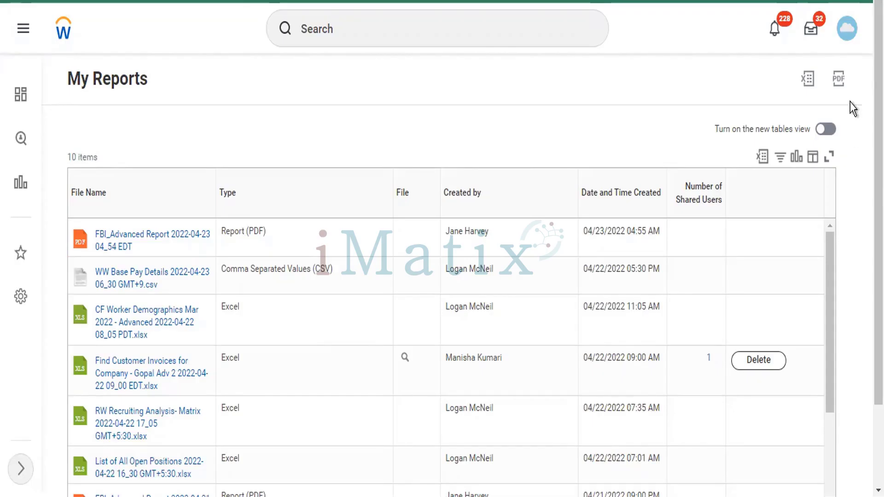
- Look through all the profile options, from My Account and Workbench down to Documentation and Help
left_click(843, 40)
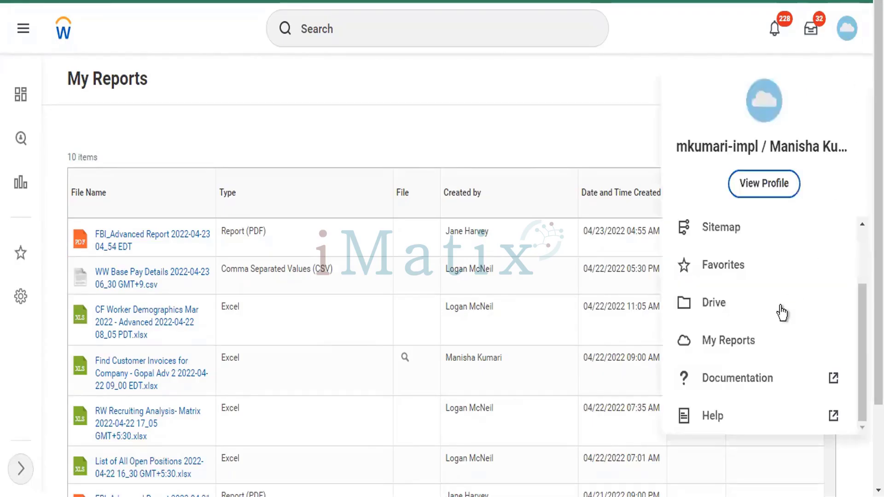
scroll(782, 313, "down", 2)
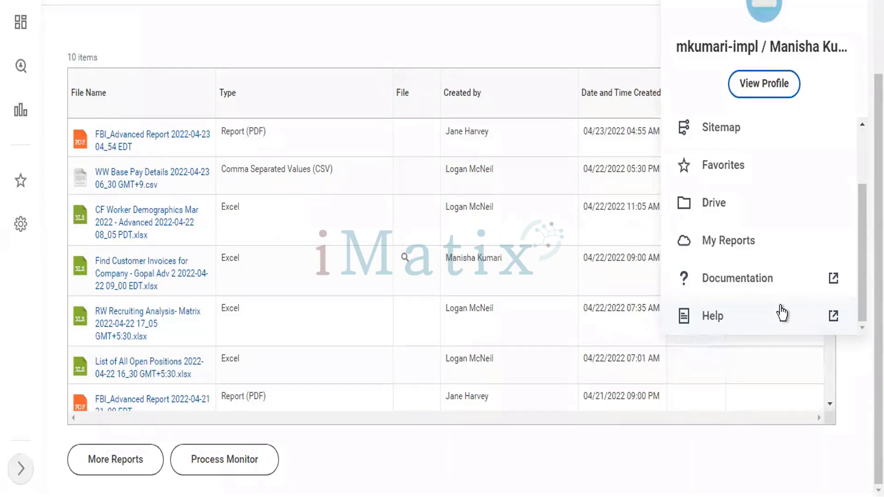
scroll(782, 313, "up", 2)
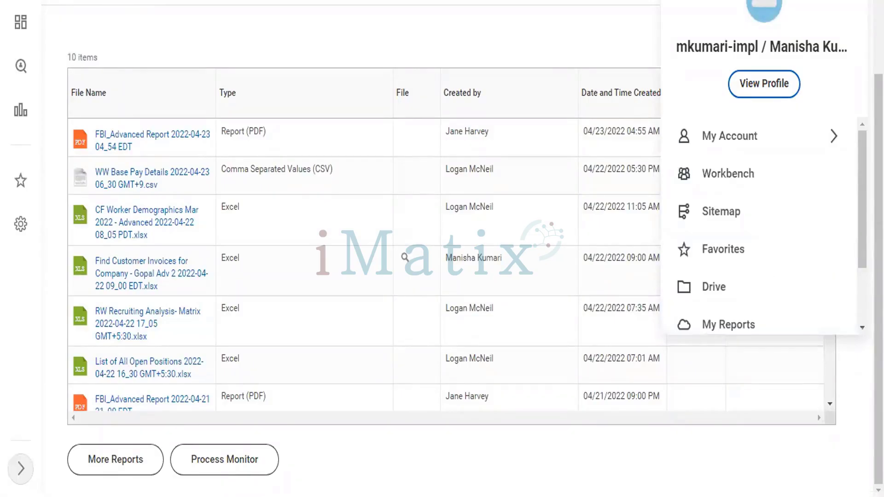
scroll(450, 57, "up", 2)
- Search for "find cust inv for" and open the Find Customer Invoices for Company report
left_click(454, 32)
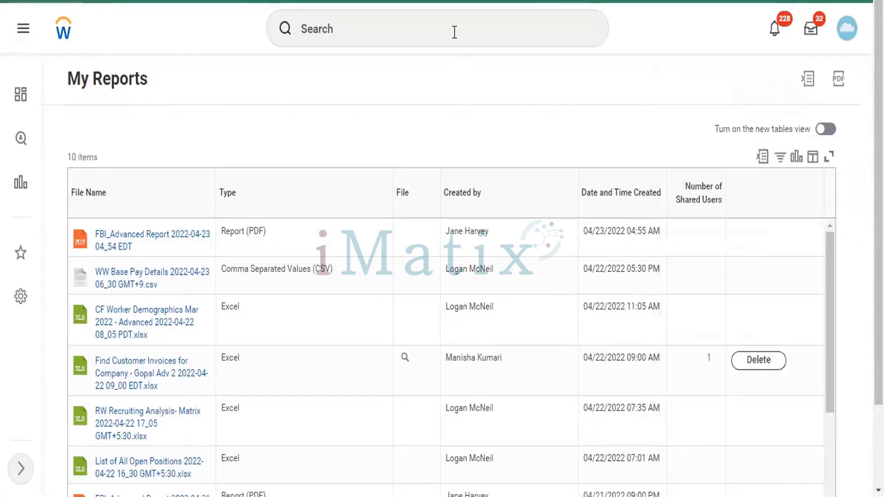
left_click(454, 32)
type("fin")
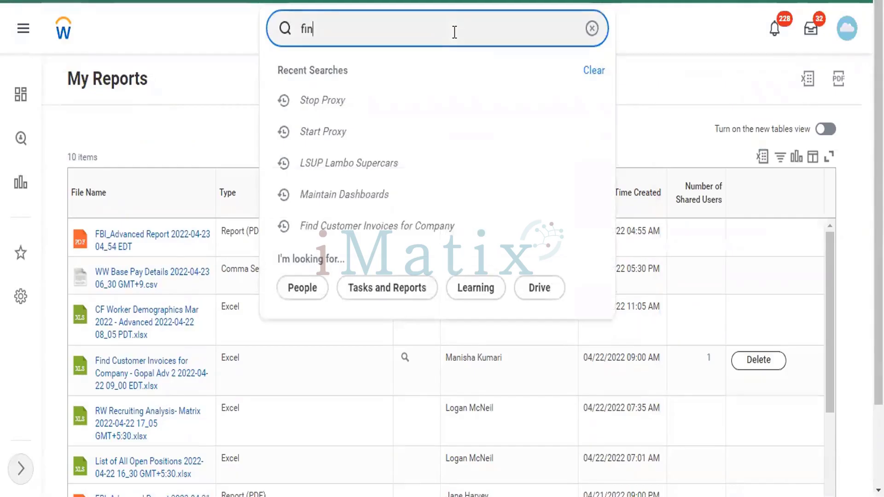
type("d cust inv")
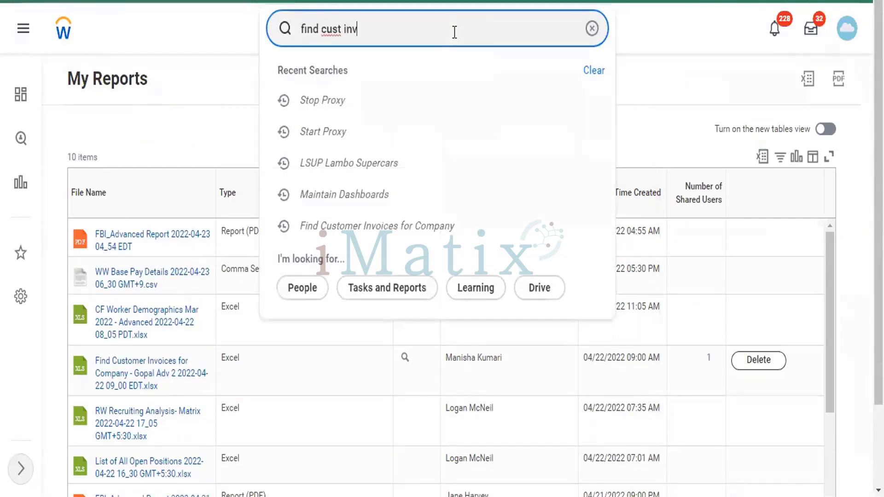
type(" for")
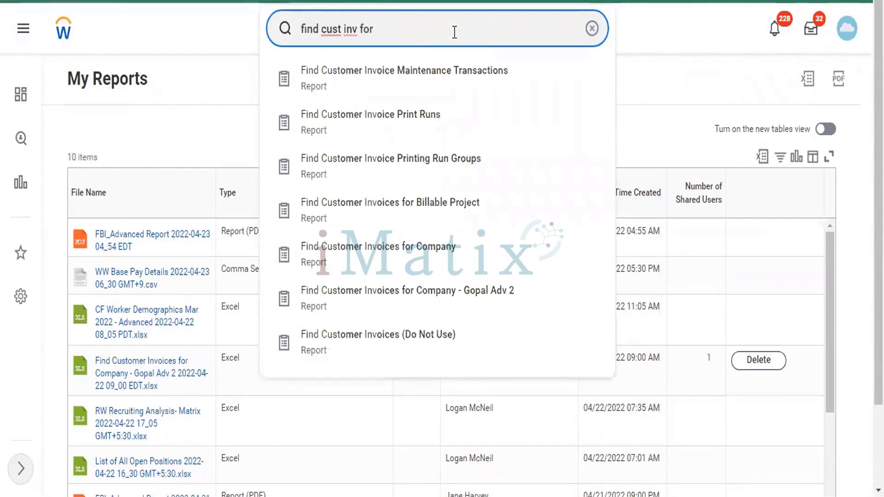
left_click(397, 144)
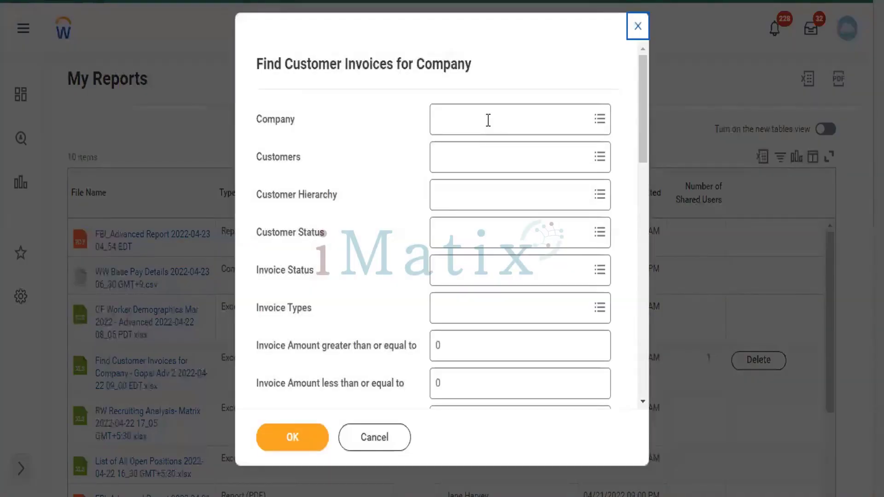
- Search the Company prompt for "gms usa" and select Global Modern Services, Inc. (USA)
left_click(505, 123)
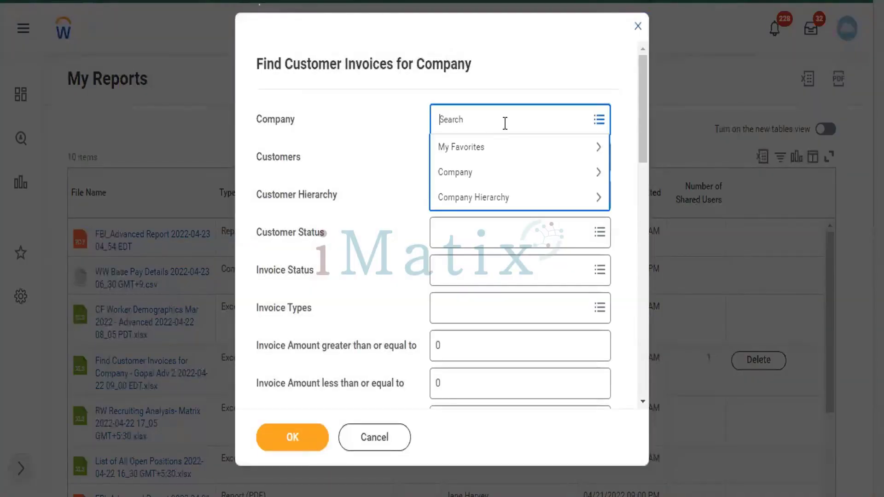
type("gmsusa")
key("Return")
type("gms")
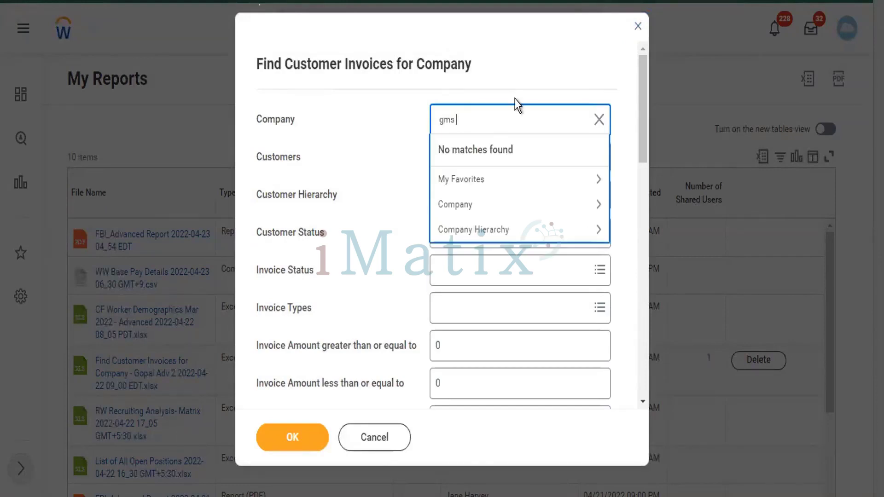
type(" is")
key("BackSpace")
key("BackSpace")
type("usa")
key("Return")
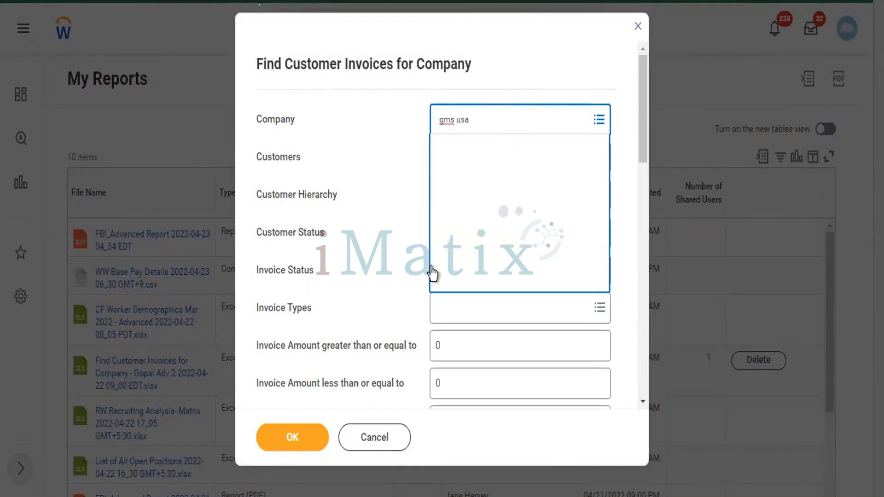
- Set Invoice Date On or After to 01/01/2014 and run the customer invoices report
scroll(487, 270, "down", 7)
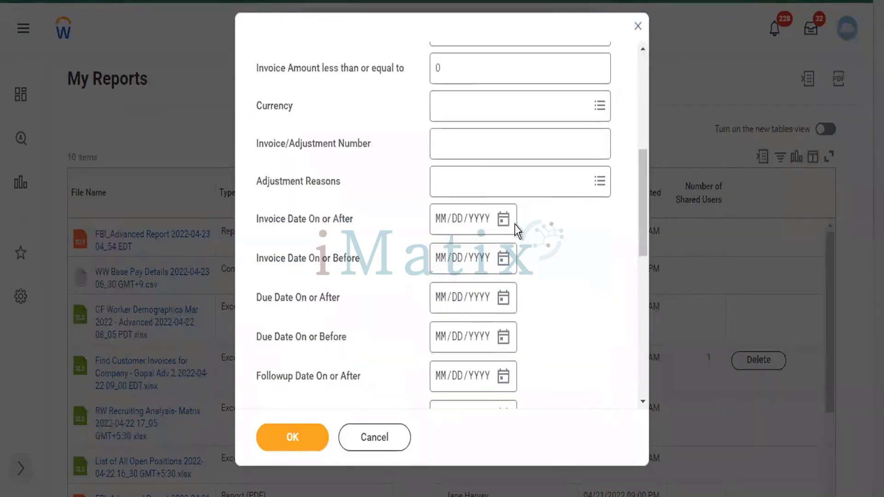
left_click(442, 225)
type("01/01/")
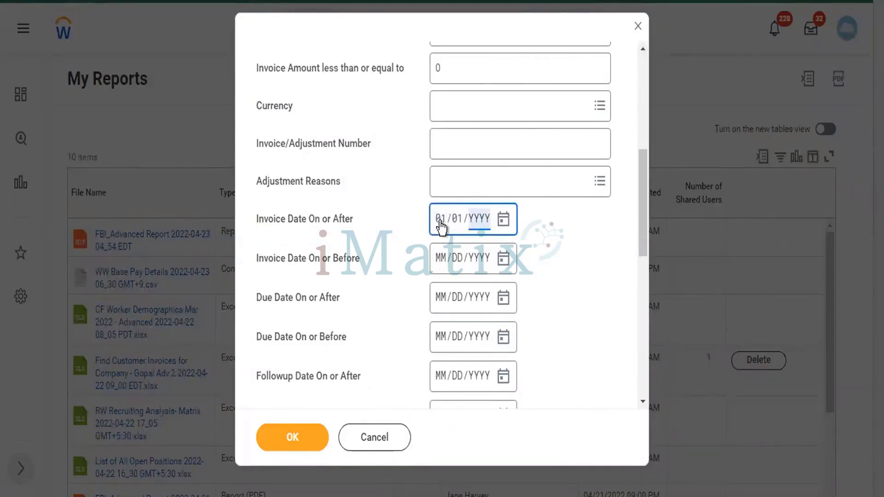
type("0201")
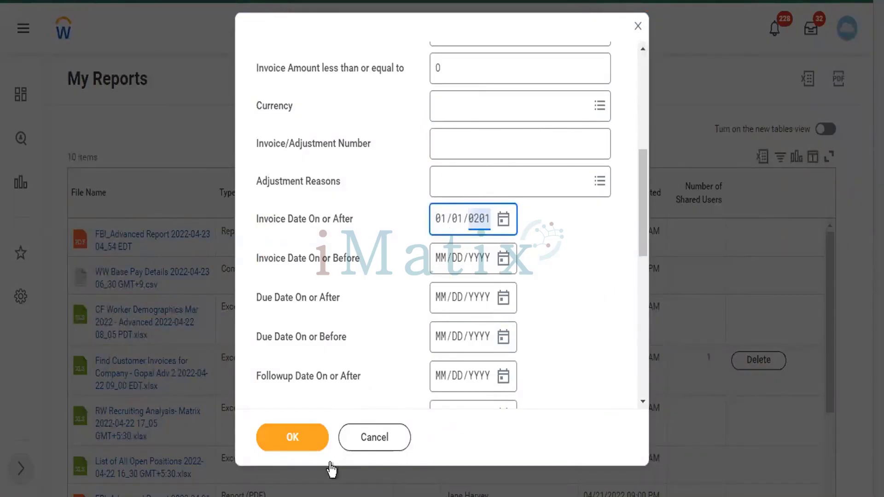
type("4")
left_click(297, 444)
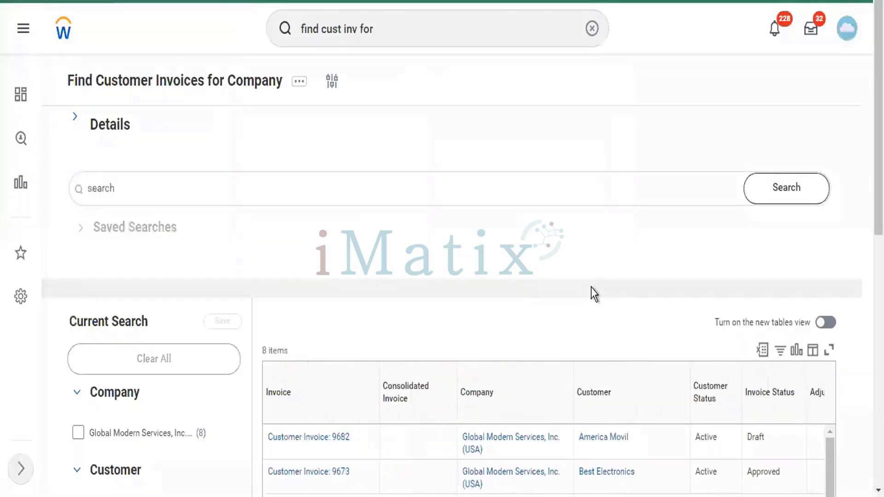
- Look through the report output, including the invoice table, the search filters and the report details
scroll(594, 294, "down", 1)
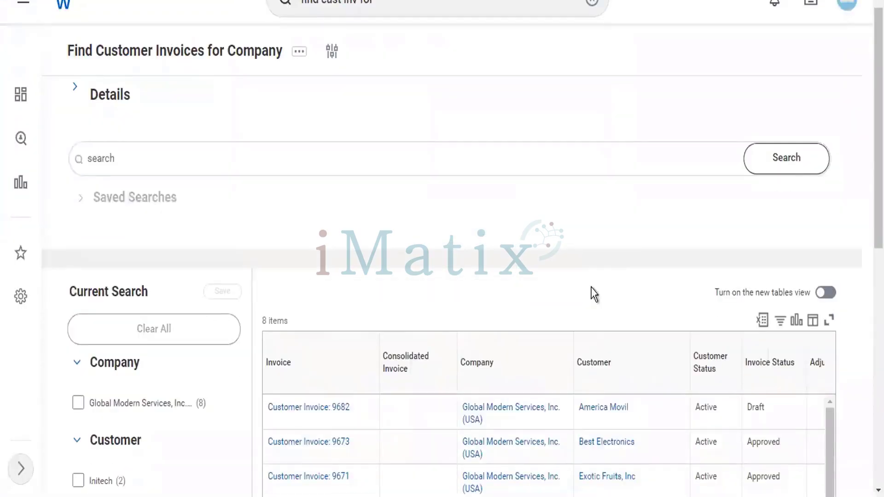
scroll(381, 286, "down", 5)
scroll(381, 288, "up", 2)
scroll(381, 288, "up", 6)
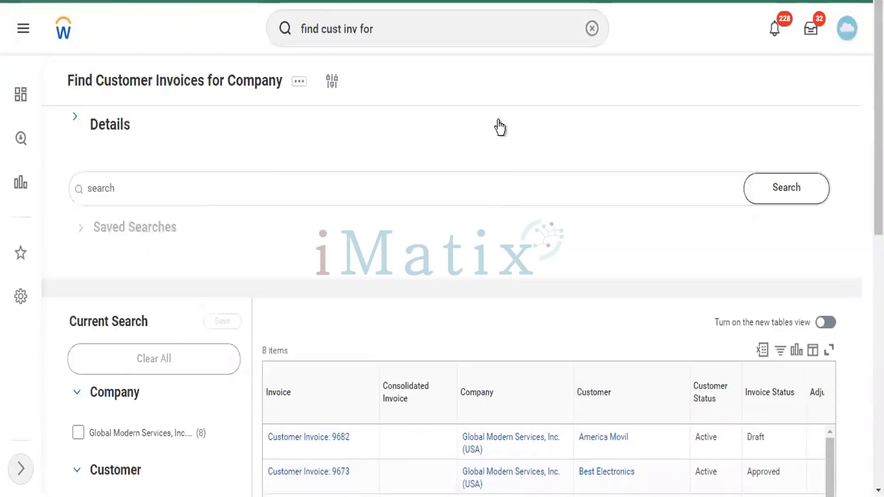
scroll(499, 127, "down", 8)
scroll(439, 250, "up", 8)
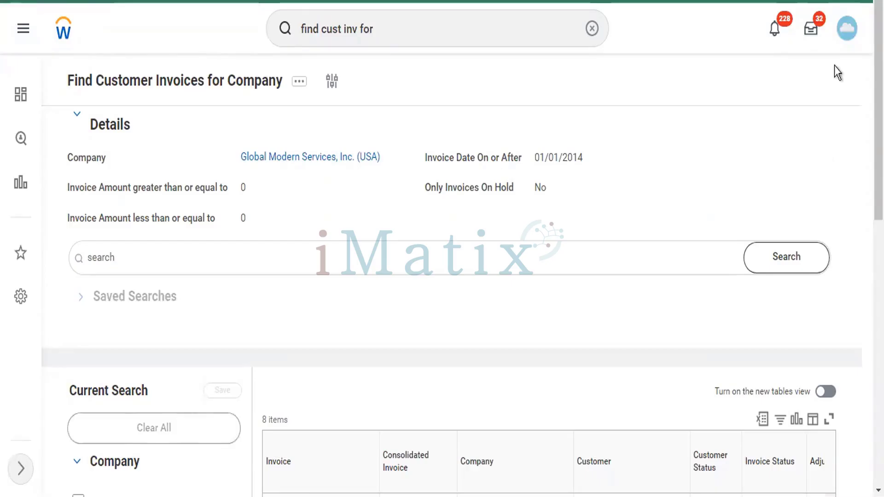
- Open My Reports again and find the delete option for the shared Find Customer Invoices for Company Excel file
left_click(840, 43)
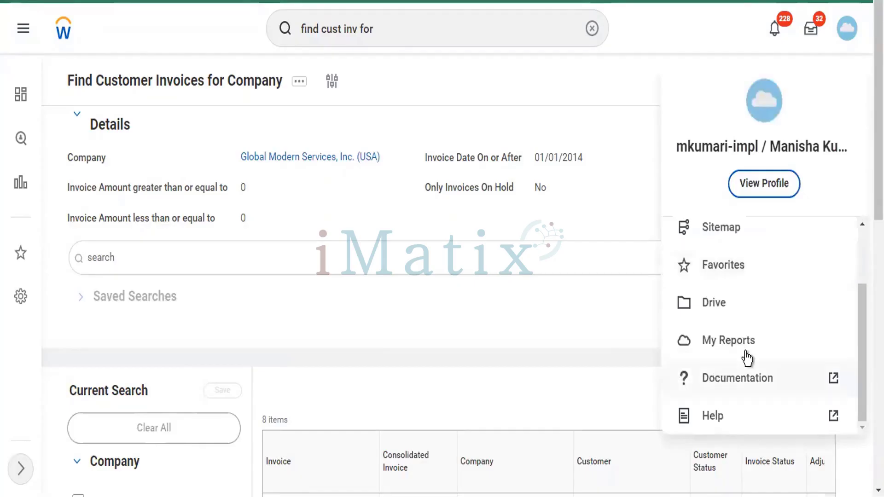
left_click(716, 349)
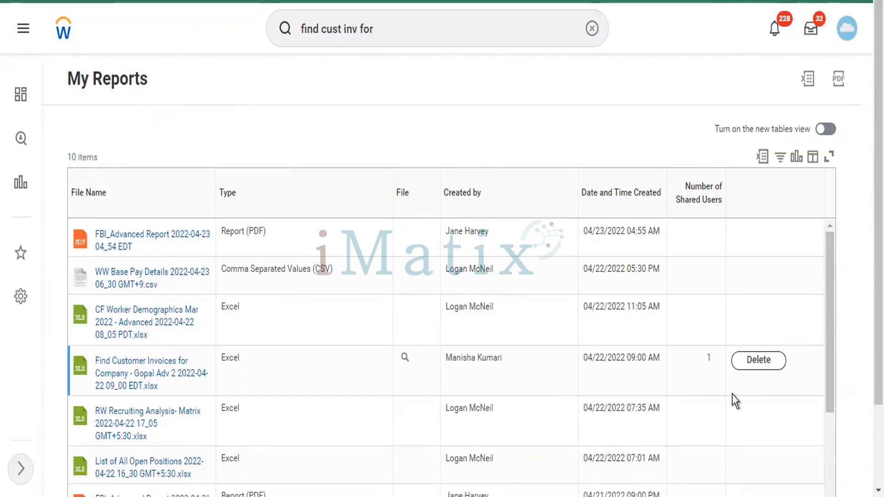
left_click(774, 359)
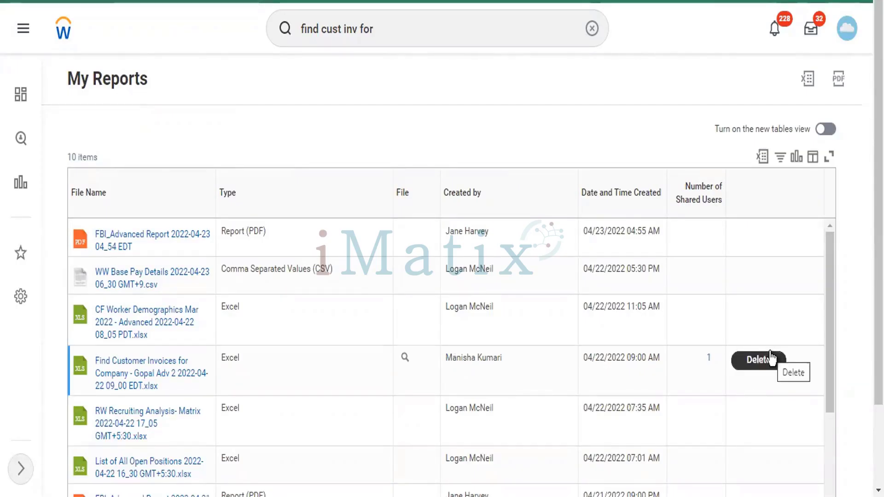